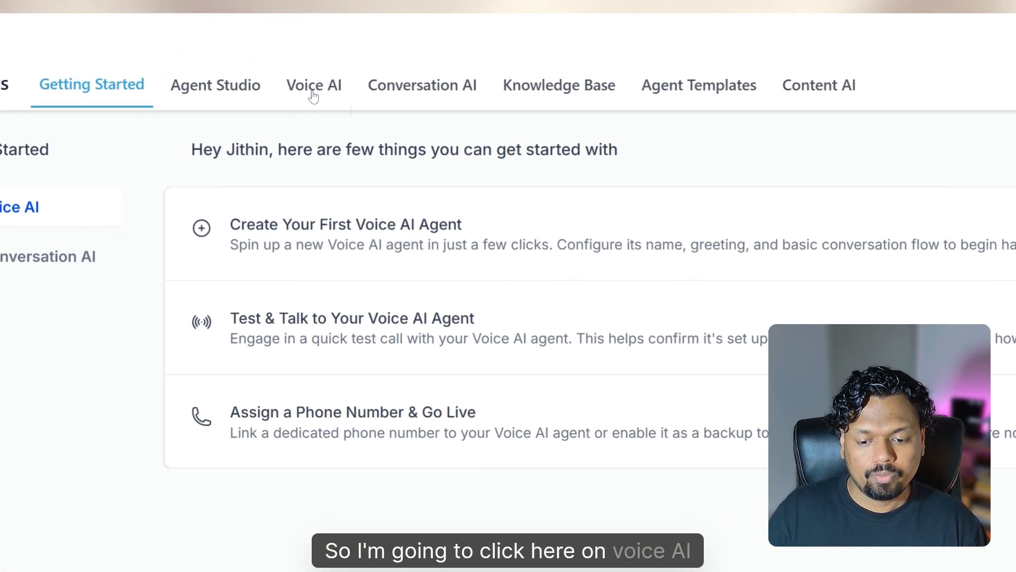
- Open the Voice AI dashboard and filter the inbound call logs to show Test calls
left_click(373, 77)
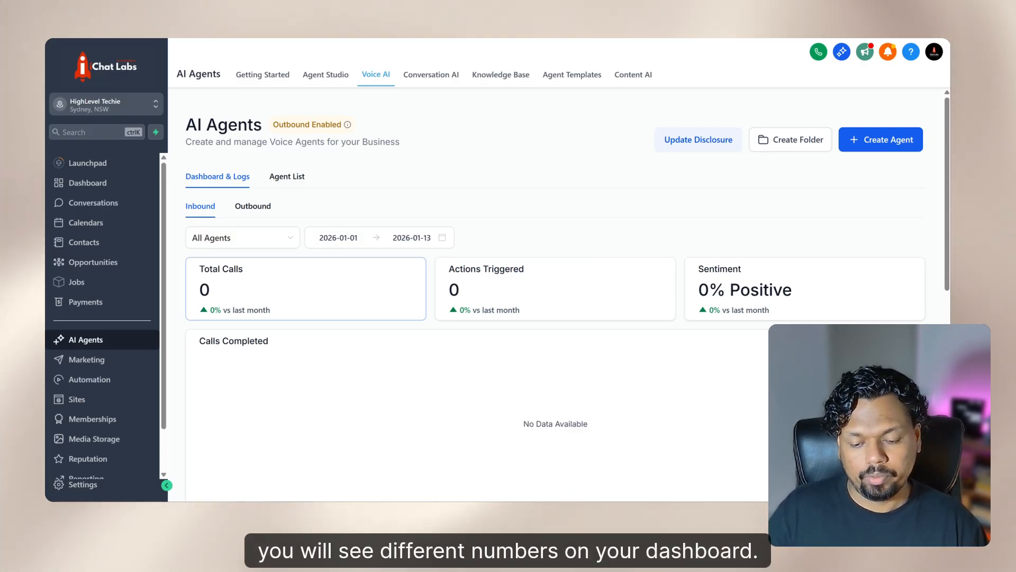
scroll(270, 298, "down", 8)
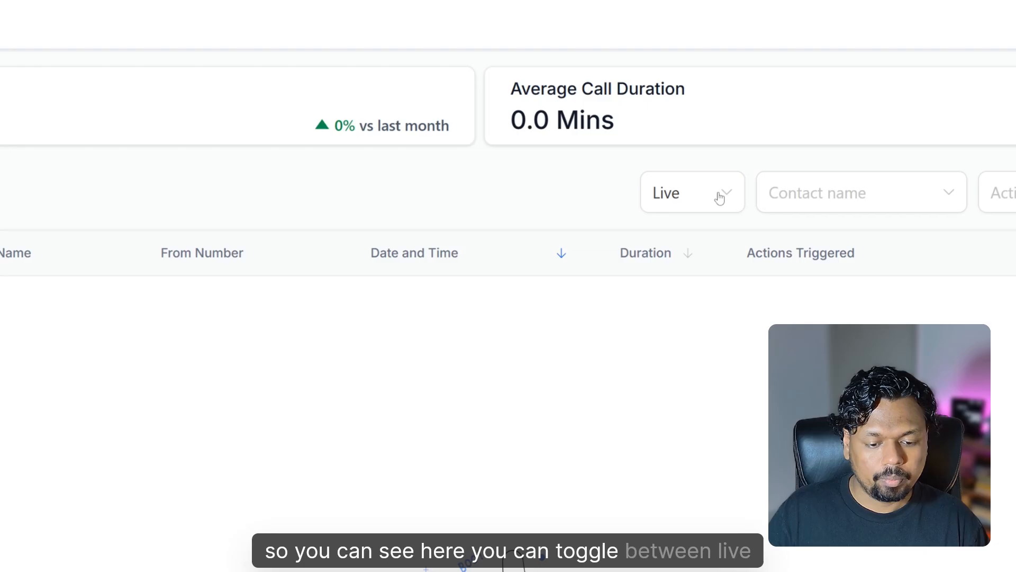
left_click(679, 200)
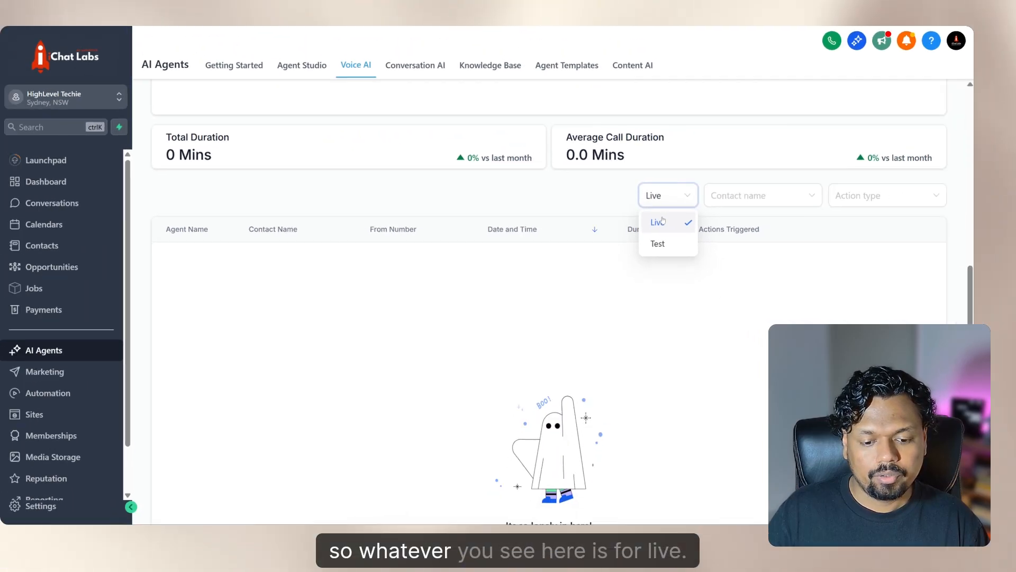
left_click(670, 244)
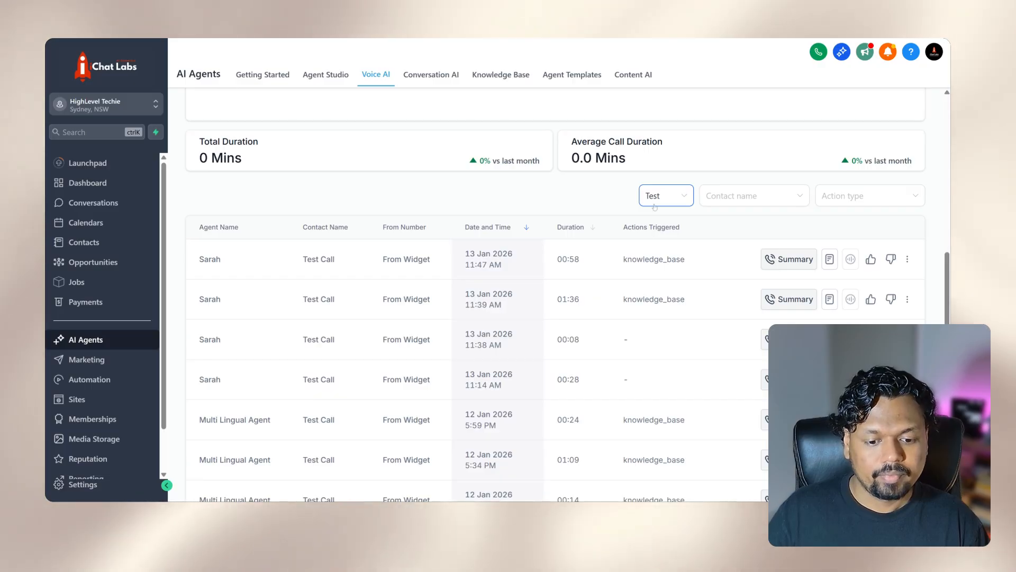
- Compare the inbound and outbound call statistics on the Voice AI dashboard, ending on the inbound view
scroll(654, 207, "up", 1)
scroll(654, 207, "up", 6)
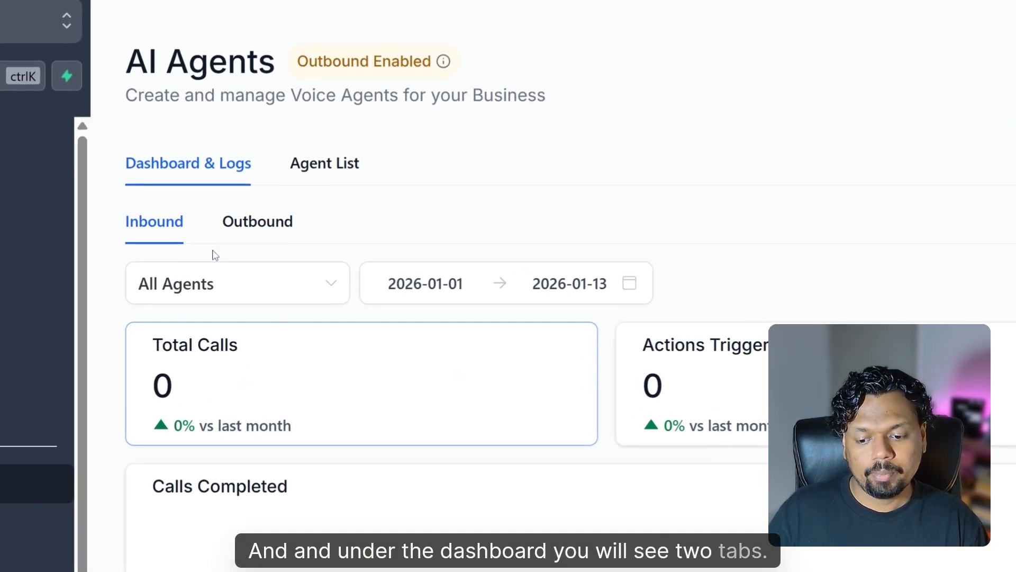
left_click(267, 223)
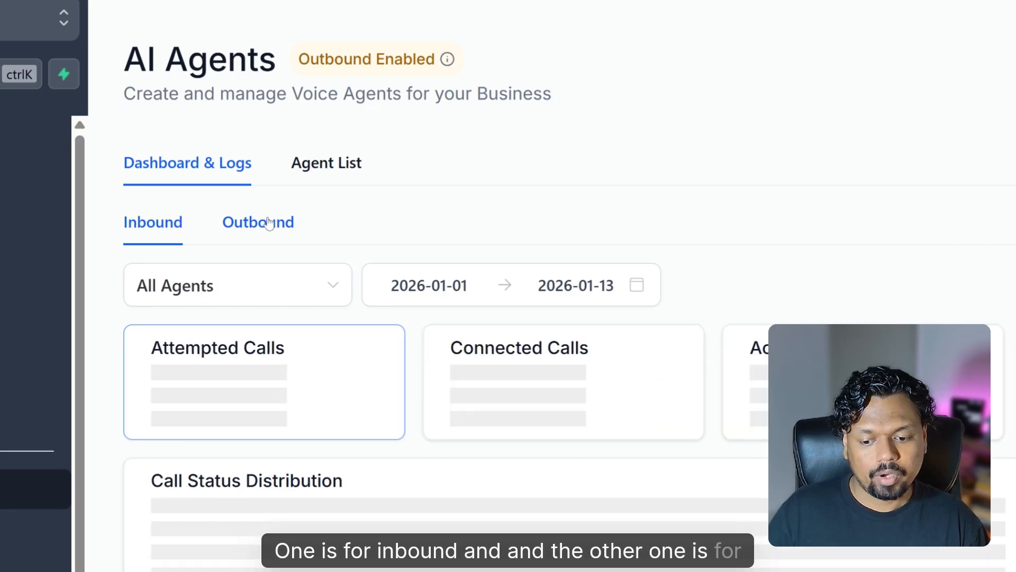
left_click(153, 222)
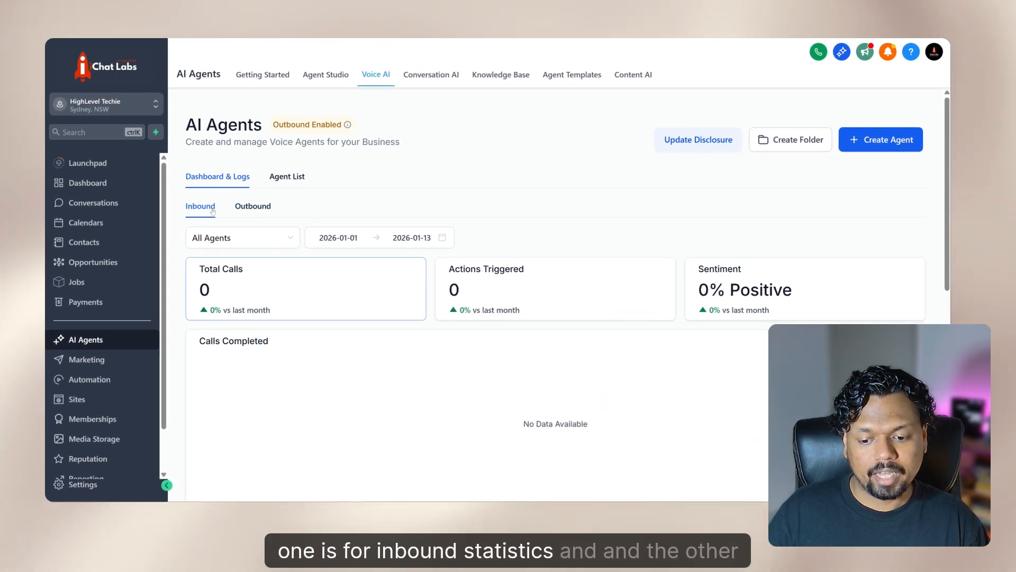
left_click(253, 210)
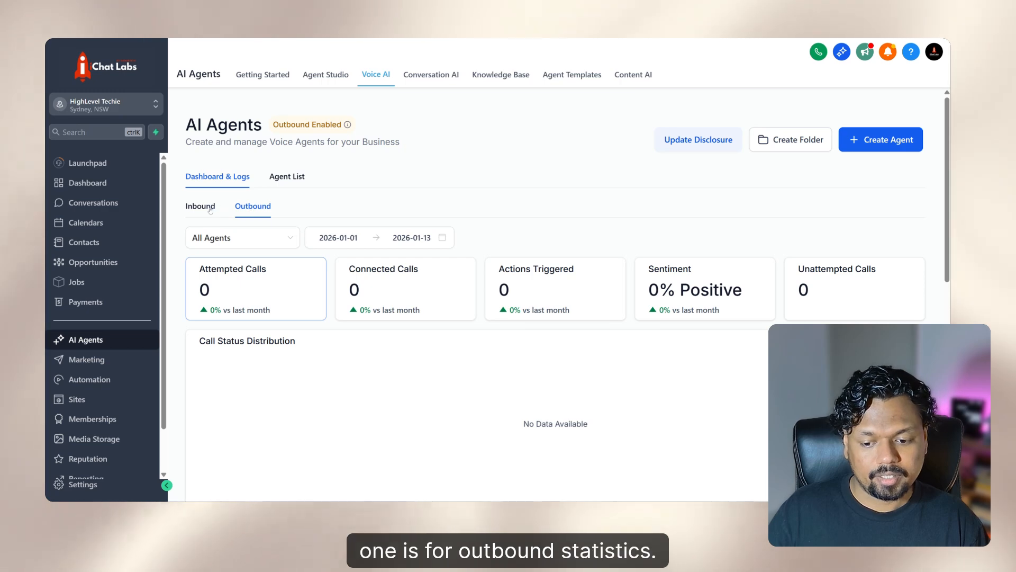
left_click(209, 210)
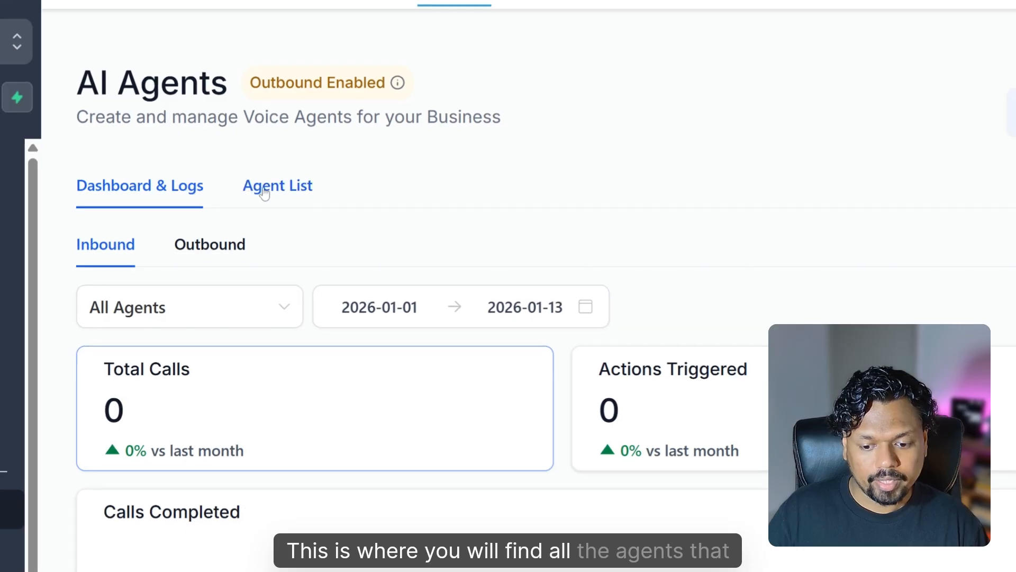
- Open the list of voice agents and start creating a custom agent from scratch
left_click(264, 192)
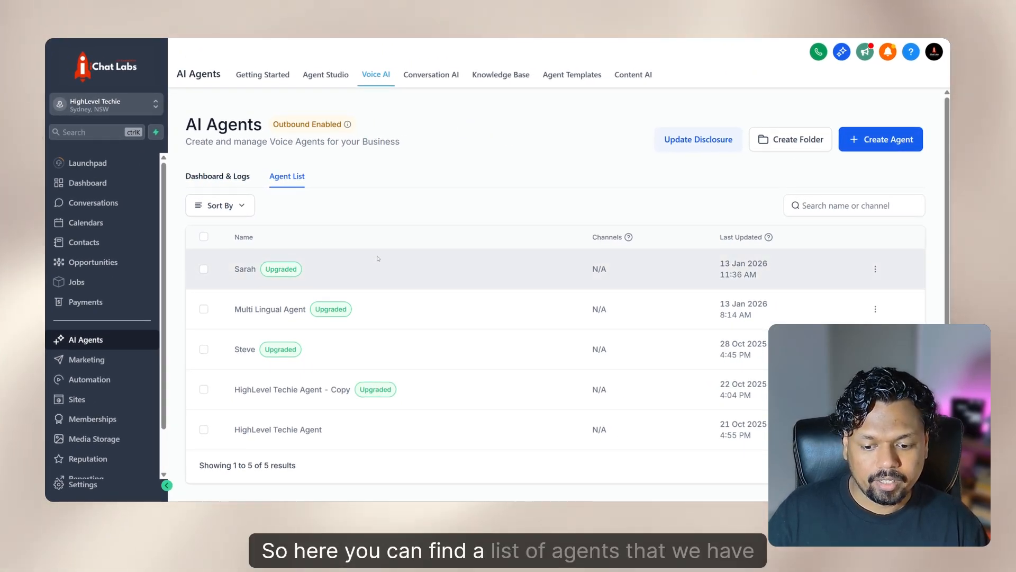
scroll(378, 258, "down", 1)
scroll(377, 350, "up", 1)
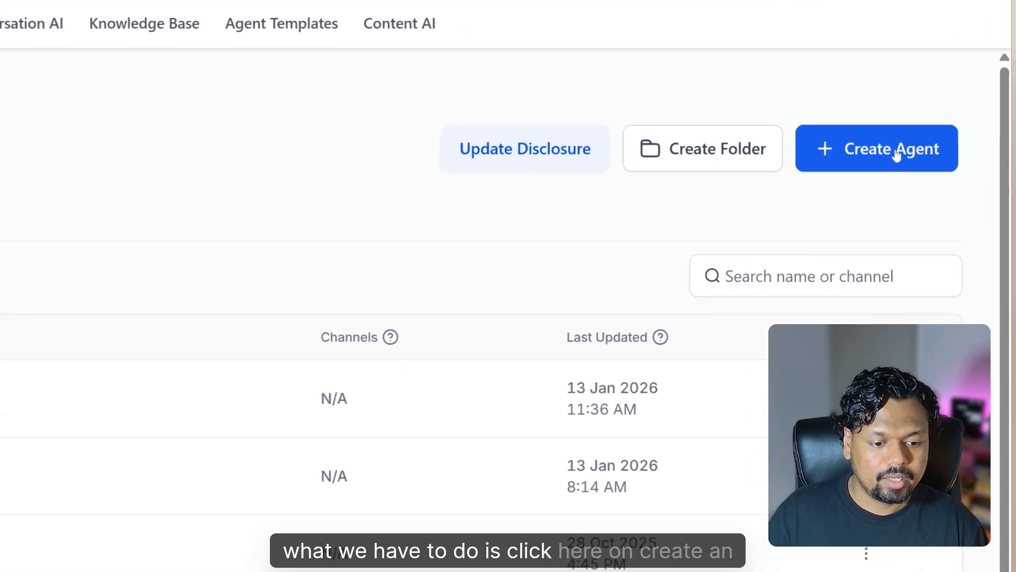
left_click(897, 153)
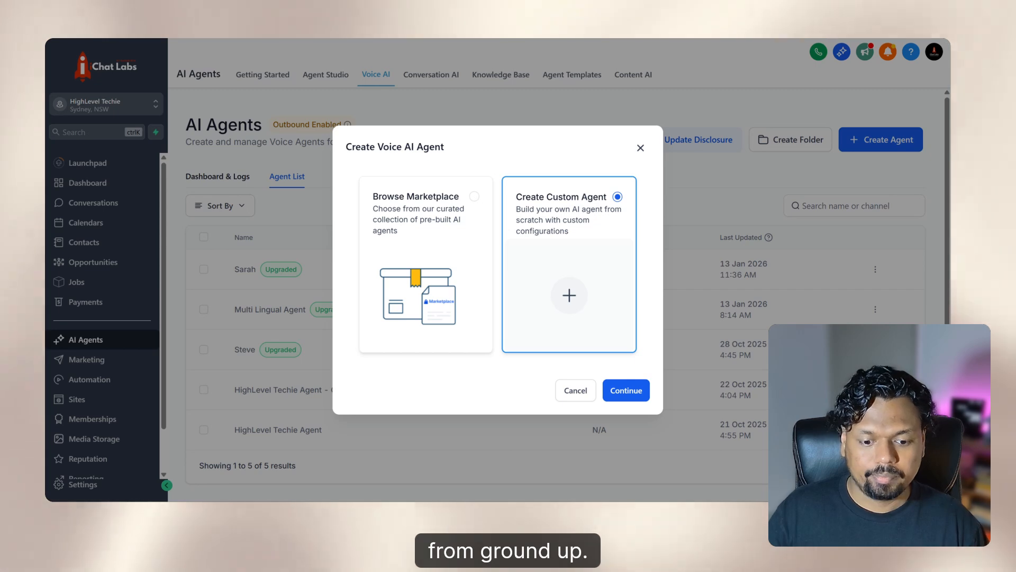
left_click(623, 391)
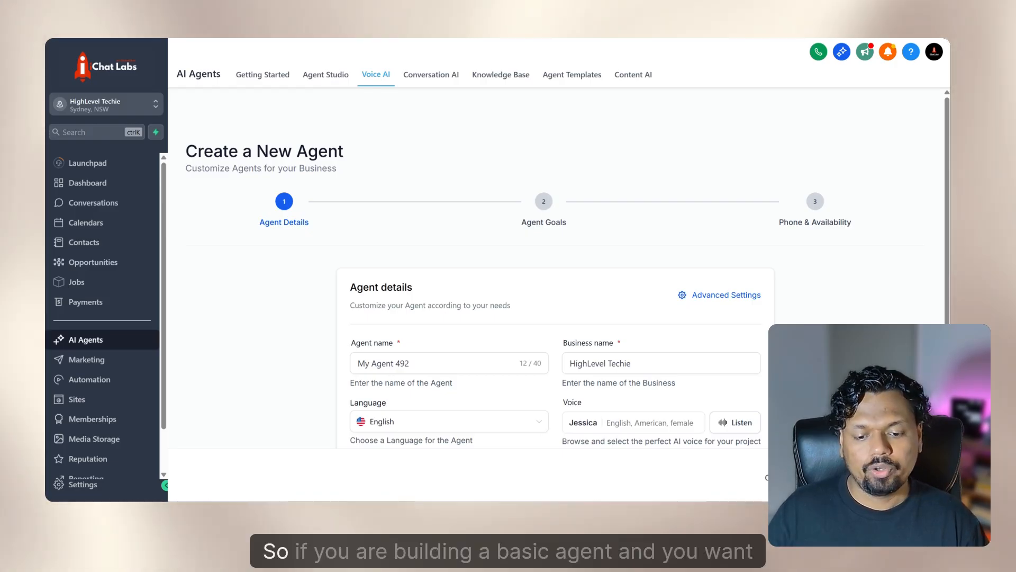
- Name the new agent Jessica and keep HighLevel Techie as the business name
scroll(556, 264, "down", 1)
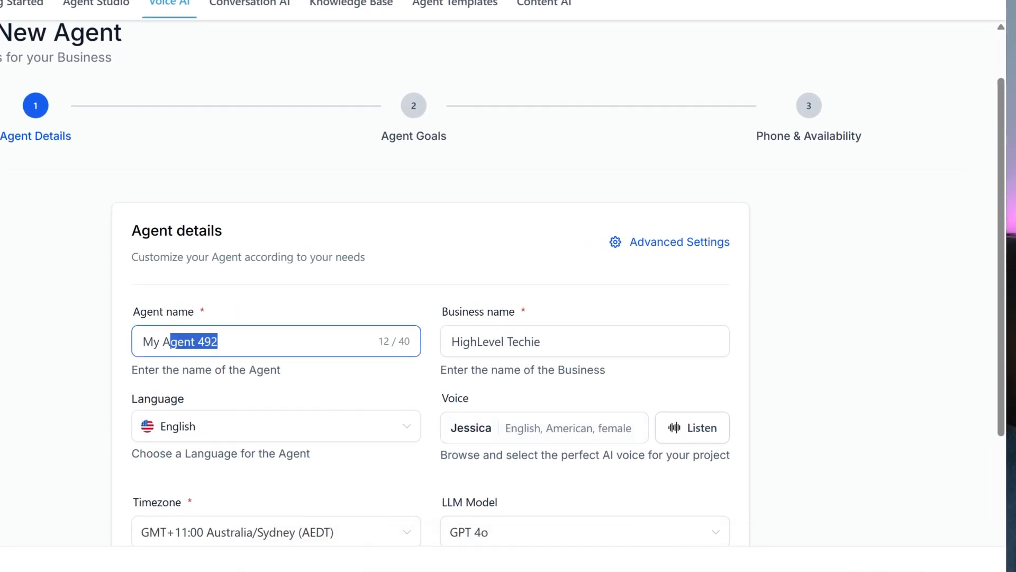
type("ca")
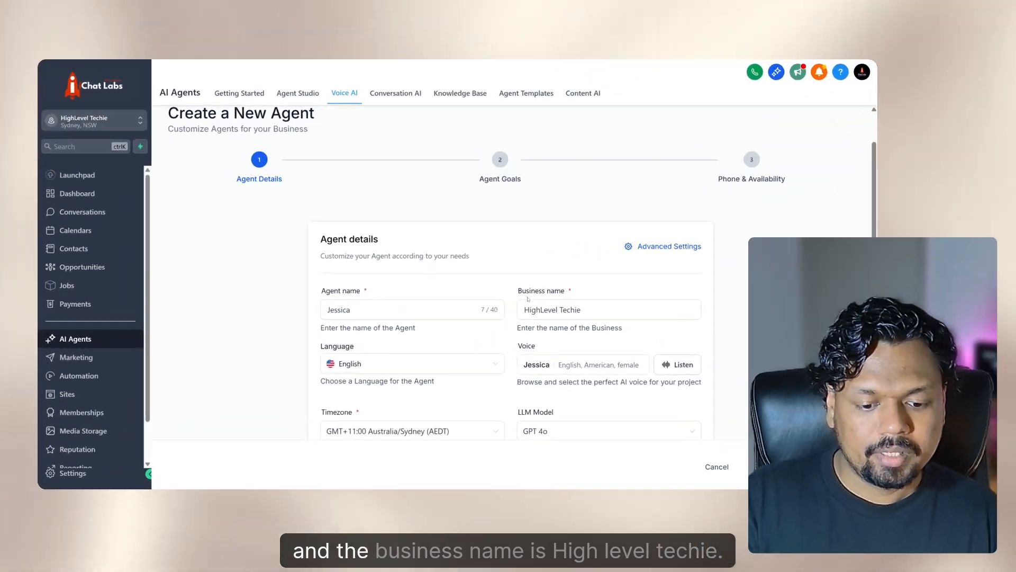
left_click(404, 314)
left_click(604, 325)
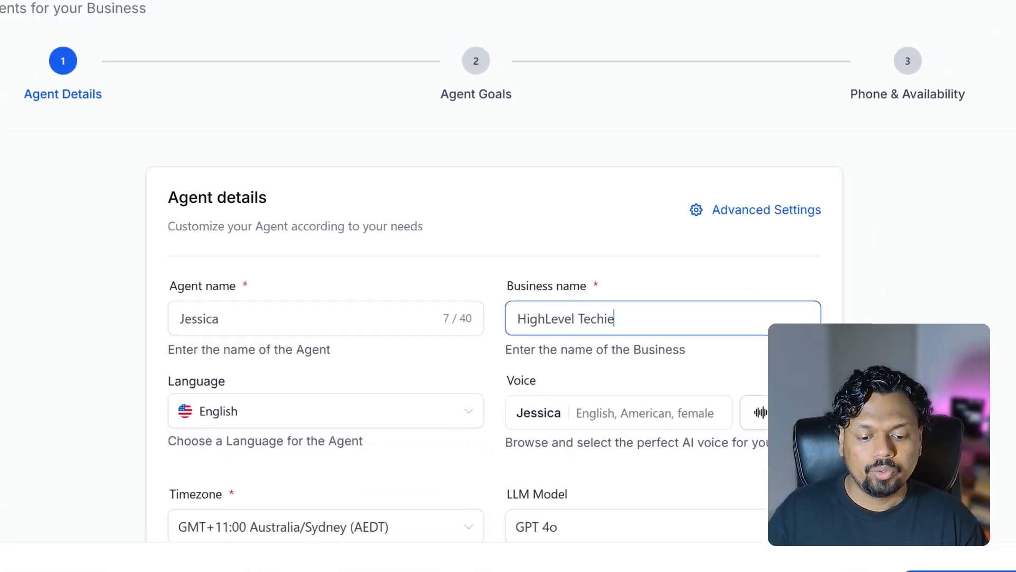
left_click(456, 335)
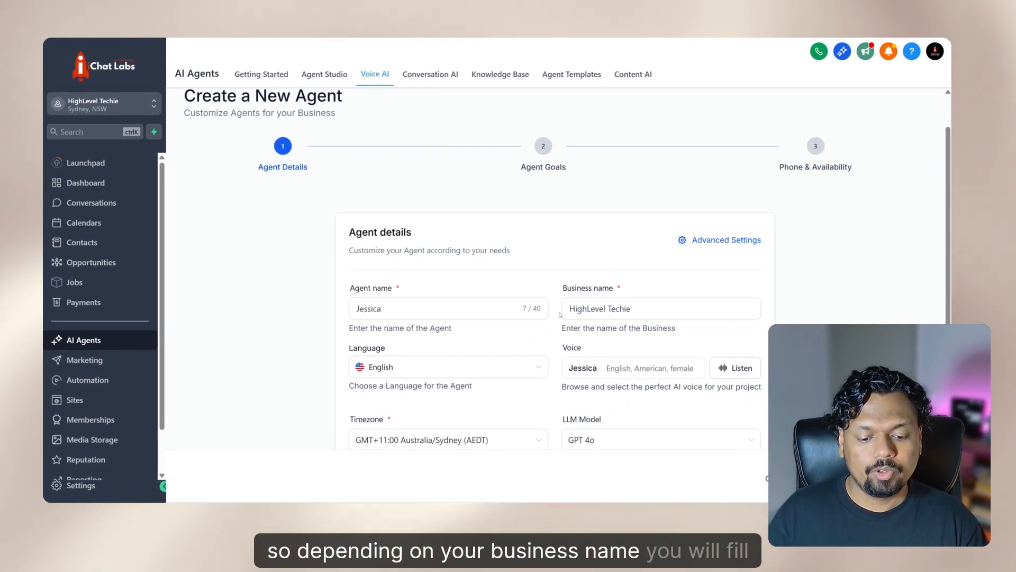
left_click(564, 313)
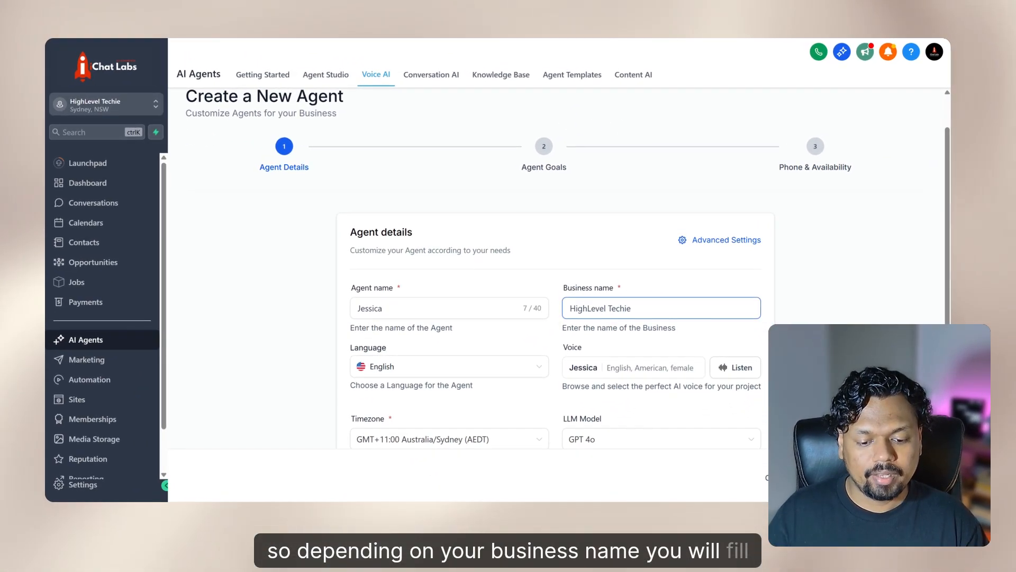
left_click(560, 336)
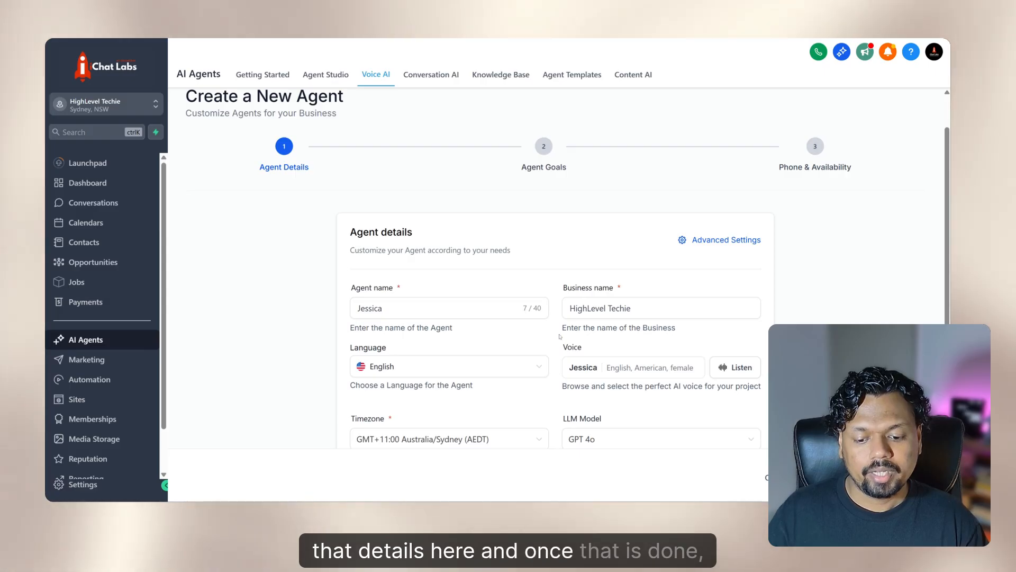
- Look through the languages available for the agent and keep English selected
scroll(551, 337, "down", 1)
left_click(427, 316)
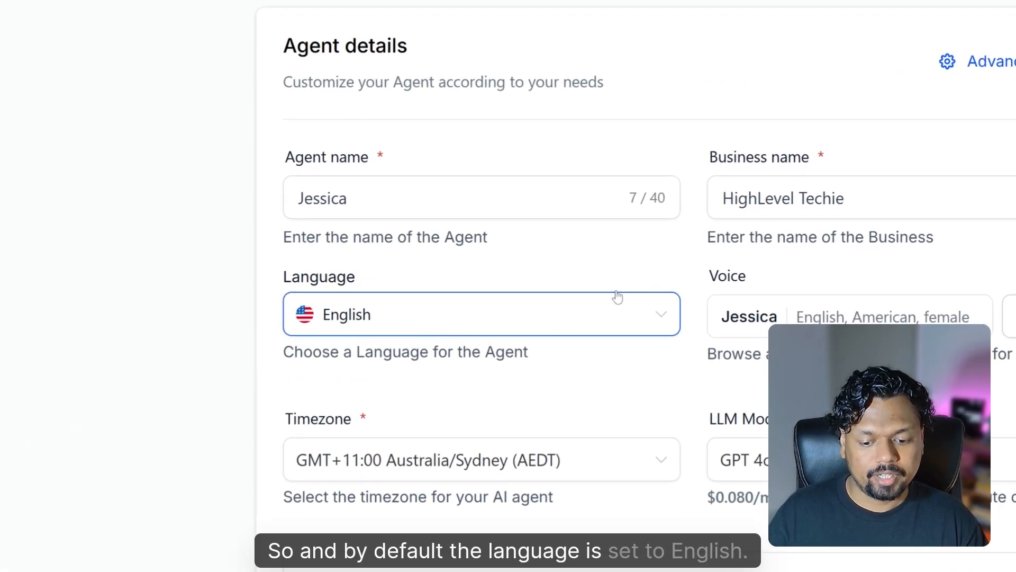
left_click(611, 307)
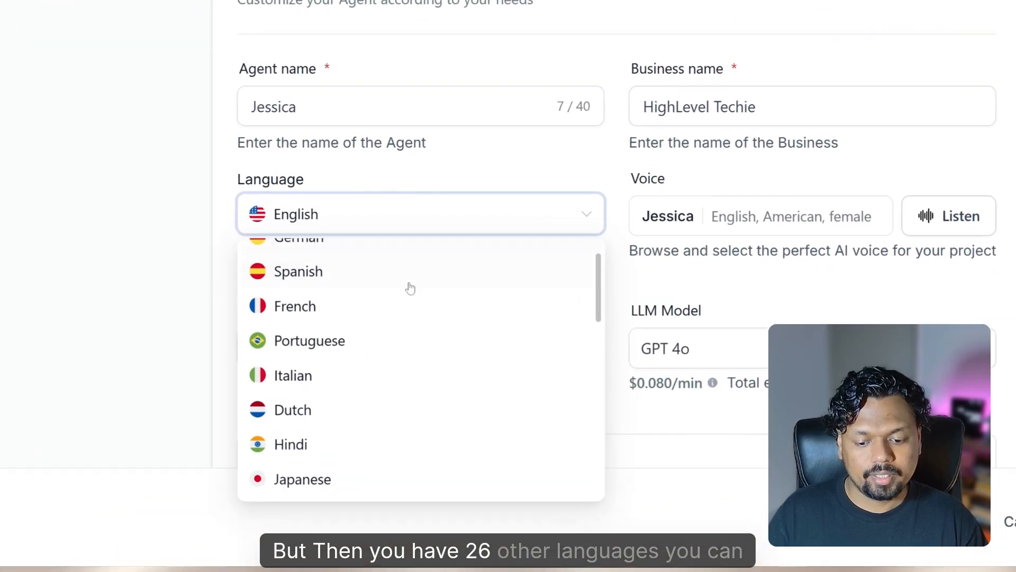
scroll(410, 287, "down", 6)
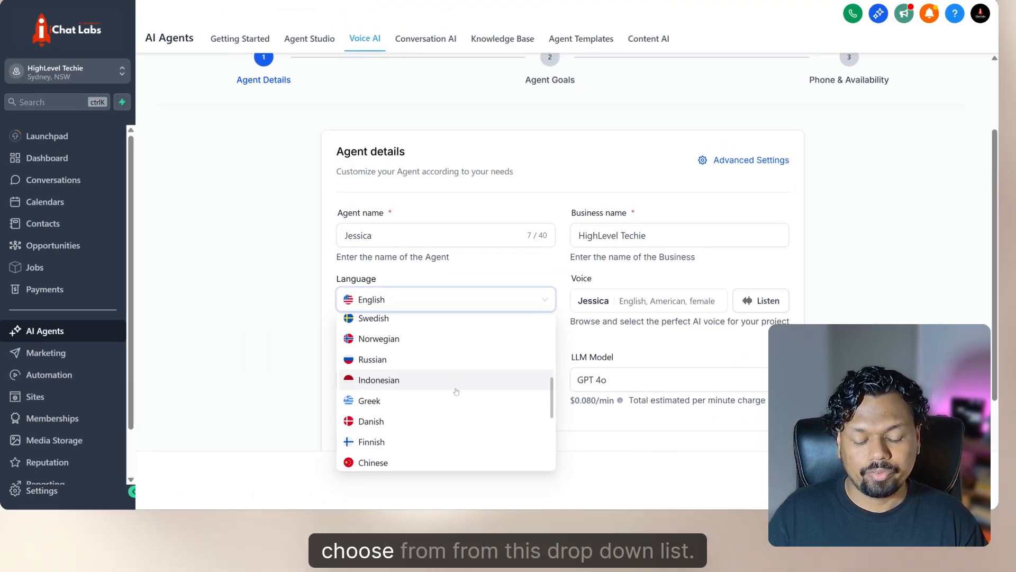
scroll(457, 392, "down", 2)
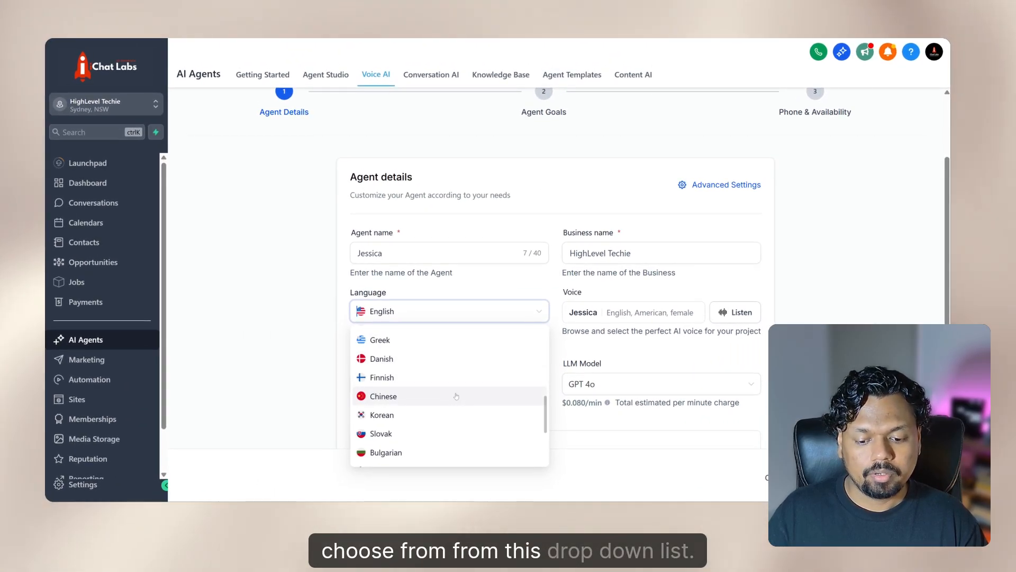
scroll(457, 387, "down", 2)
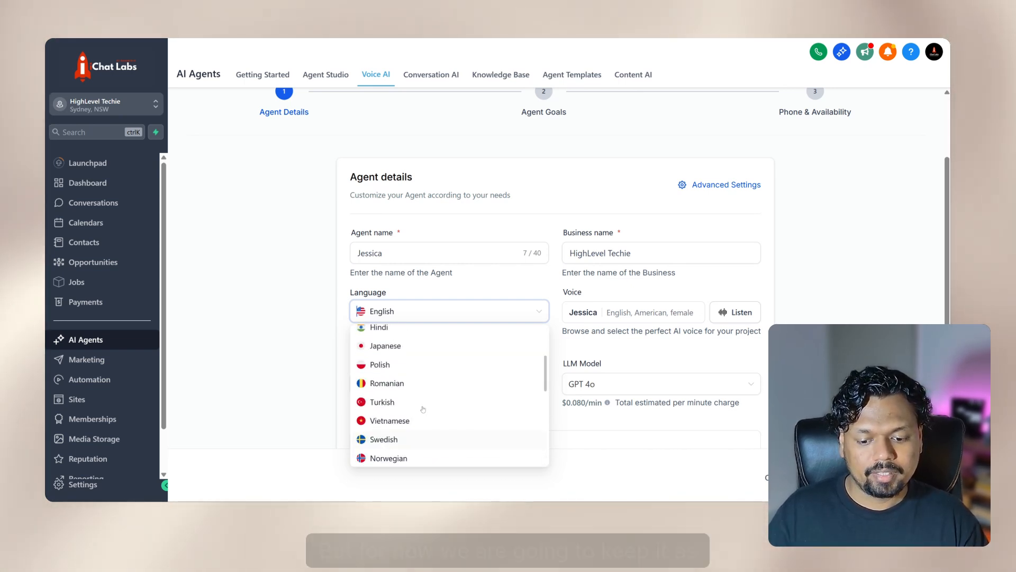
left_click(442, 292)
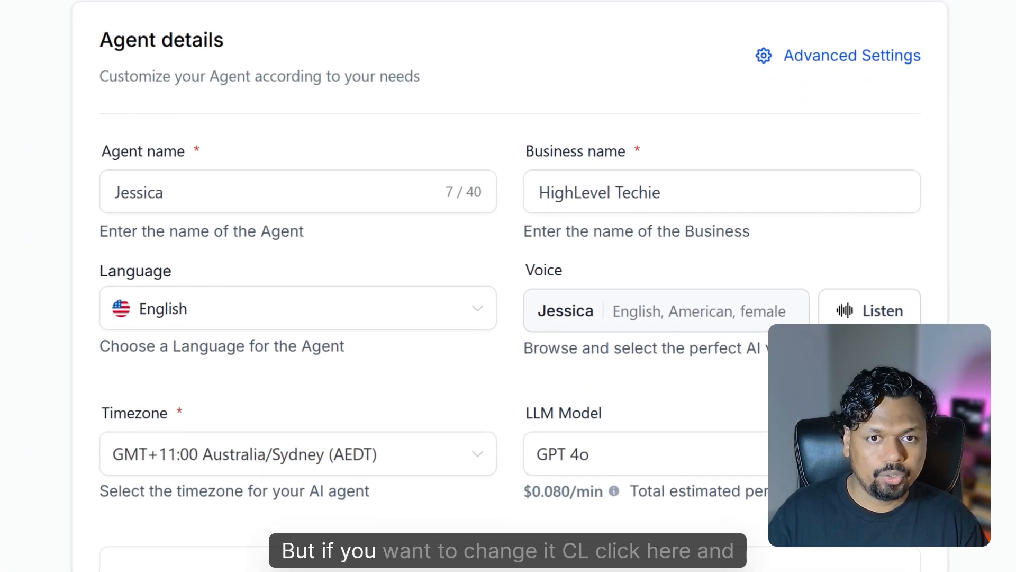
- Browse the agent's voice library and check its accent and gender filter options
left_click(611, 316)
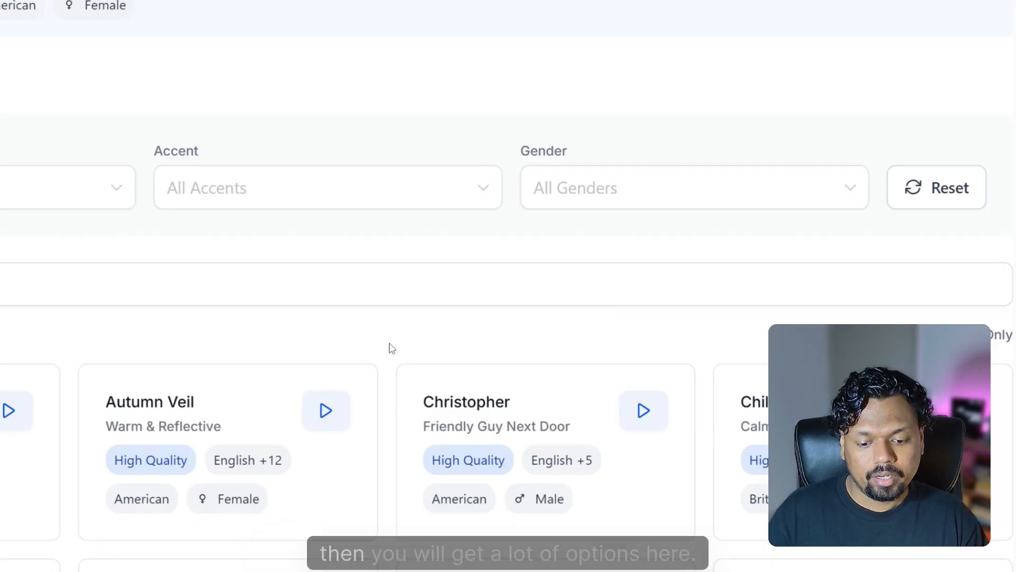
scroll(389, 348, "down", 4)
scroll(583, 343, "up", 3)
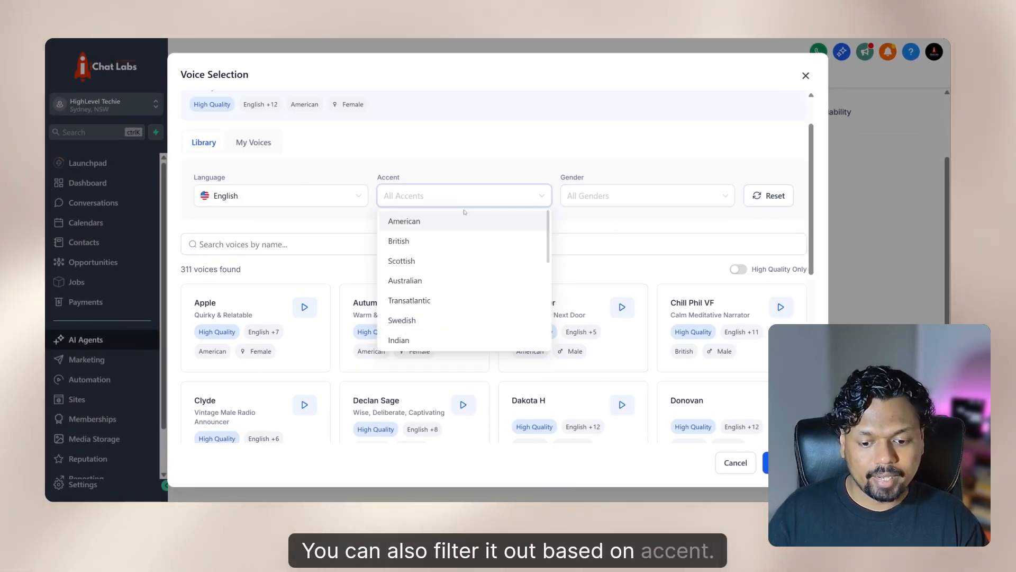
left_click(577, 199)
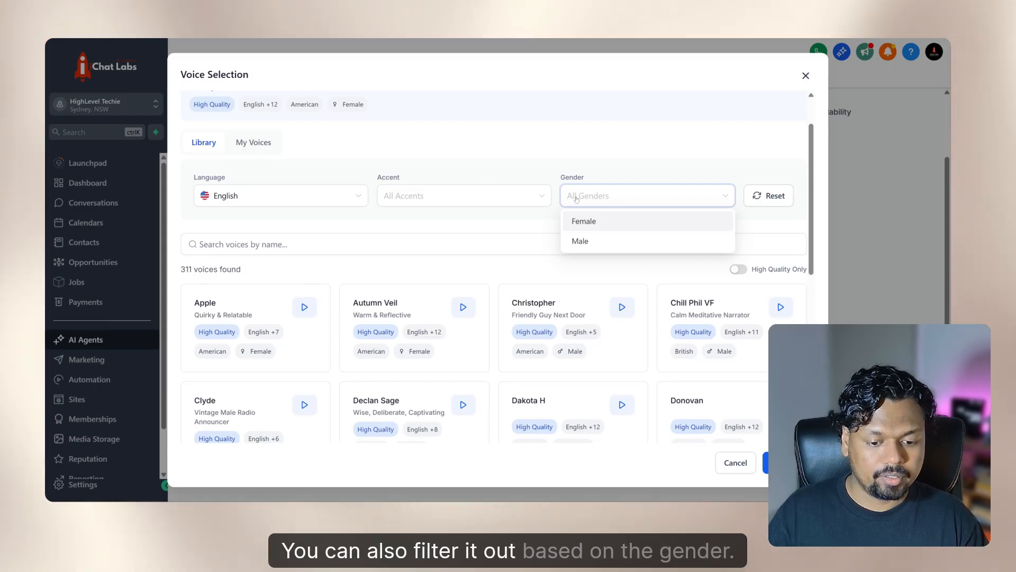
left_click(522, 206)
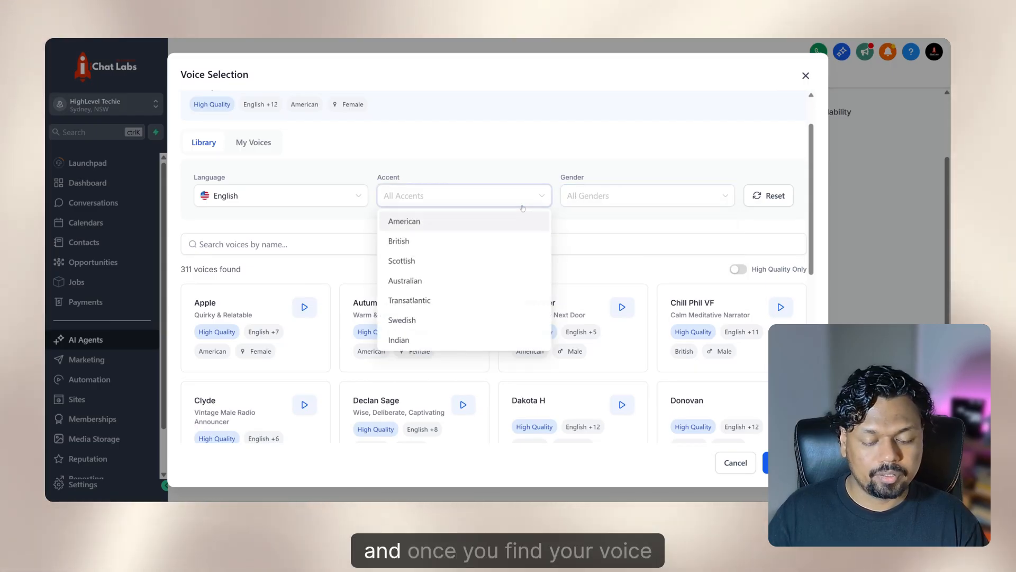
- Preview the Dakota H voice, and leave the voice selection without saving a different voice
scroll(573, 278, "down", 1)
scroll(572, 278, "down", 2)
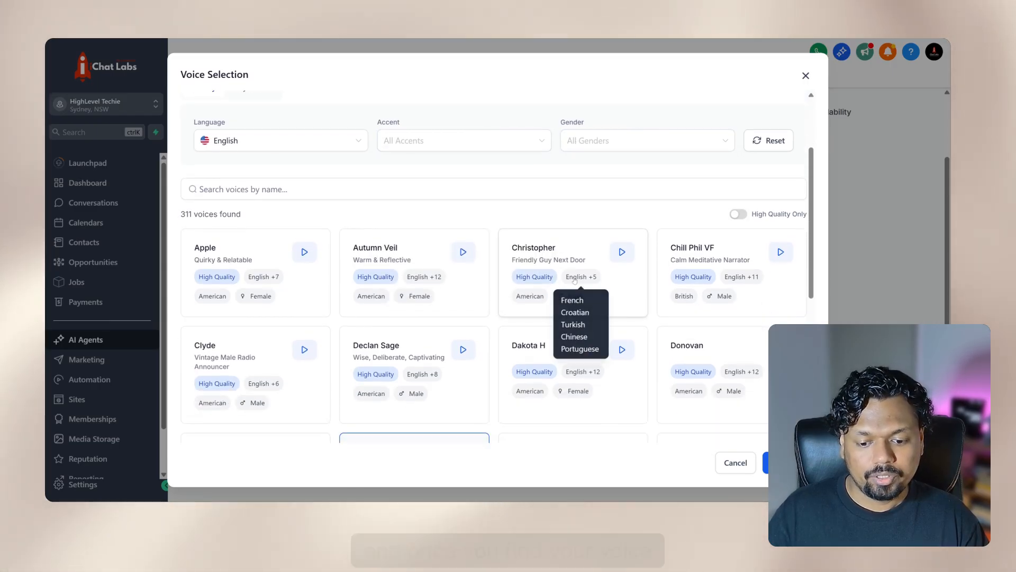
scroll(635, 293, "down", 2)
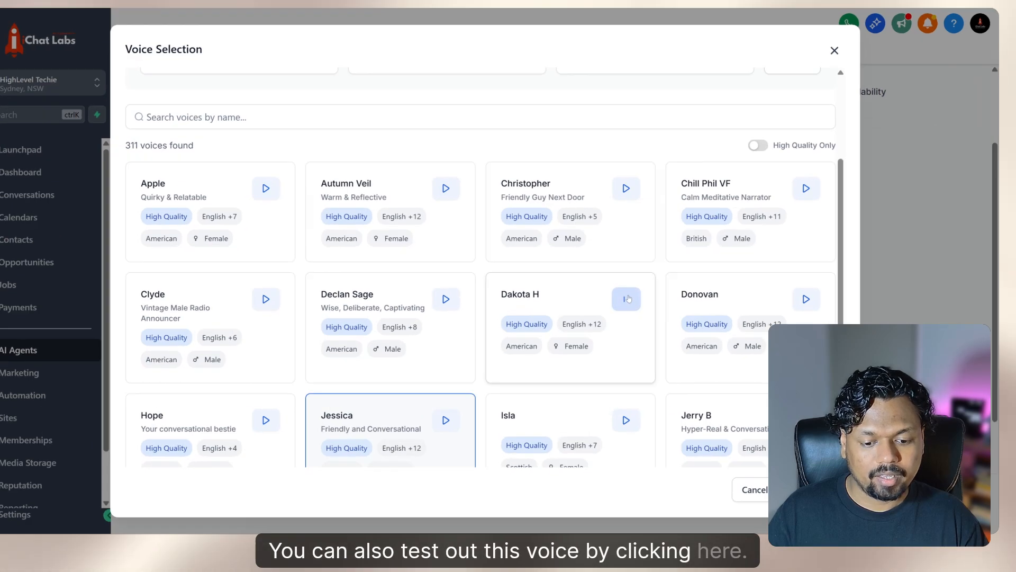
left_click(622, 294)
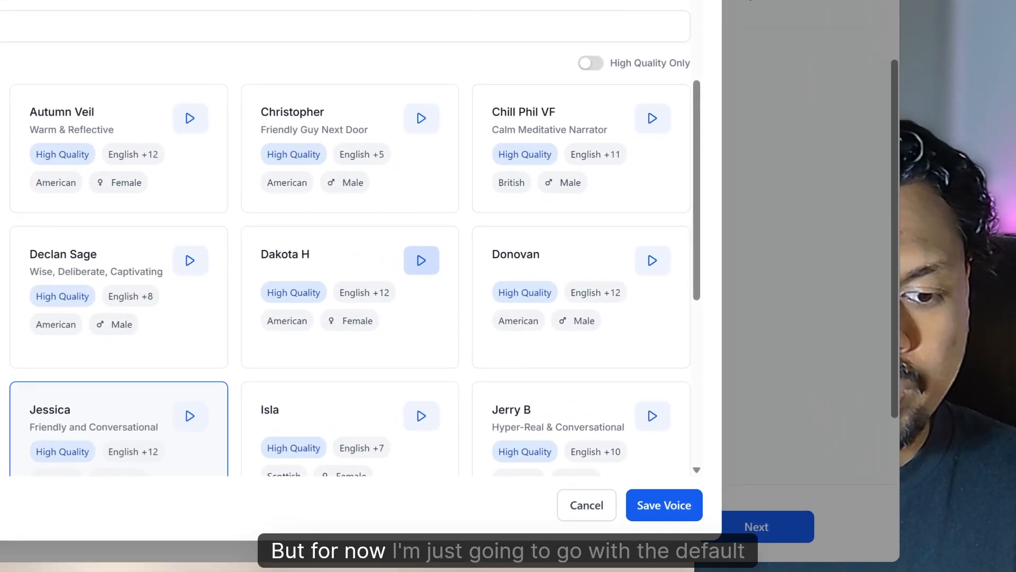
left_click(587, 505)
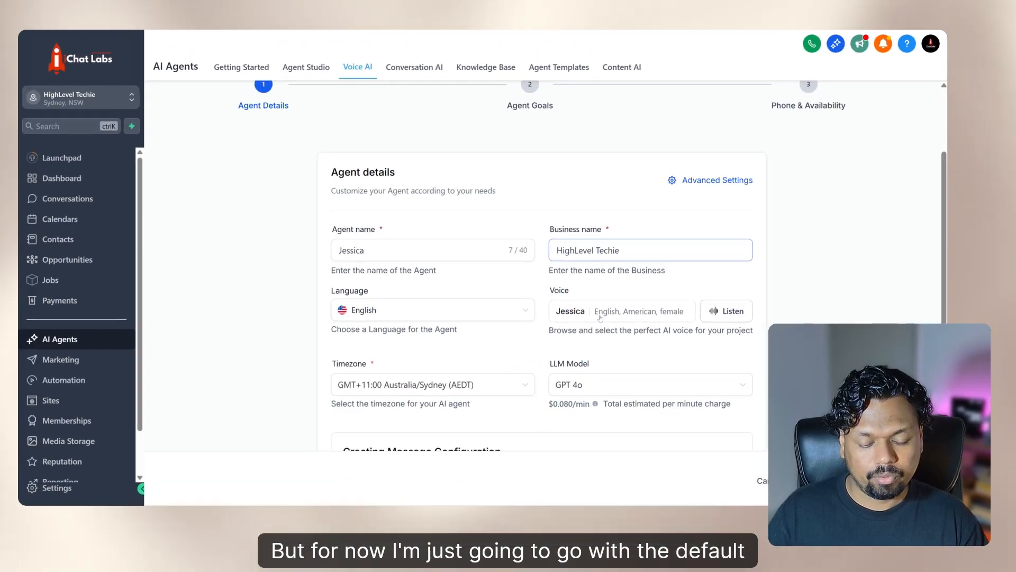
- Look through the timezone and LLM model options, keeping Australia/Sydney (AEDT) and the recommended GPT 4o selected
scroll(556, 297, "down", 2)
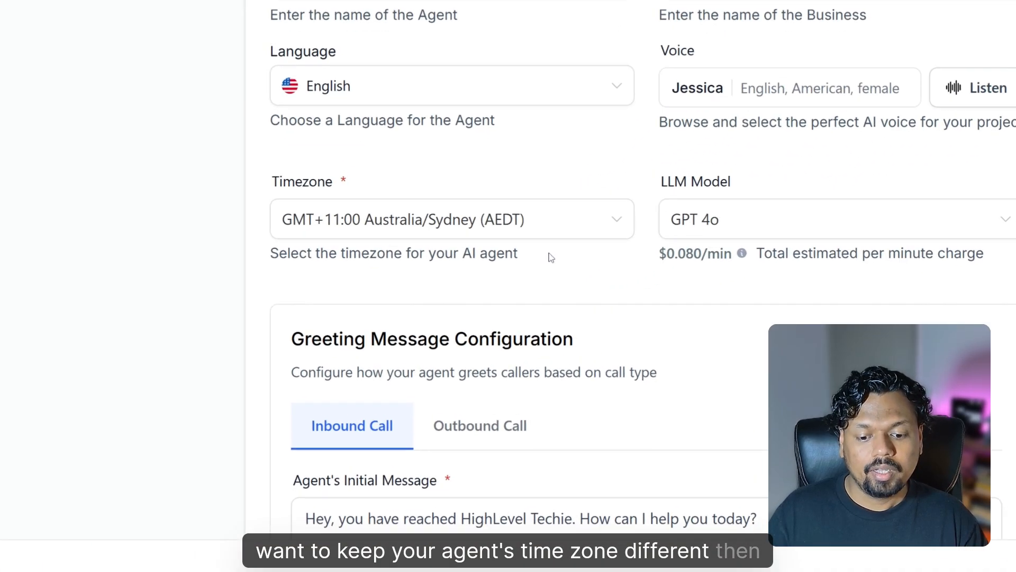
left_click(500, 275)
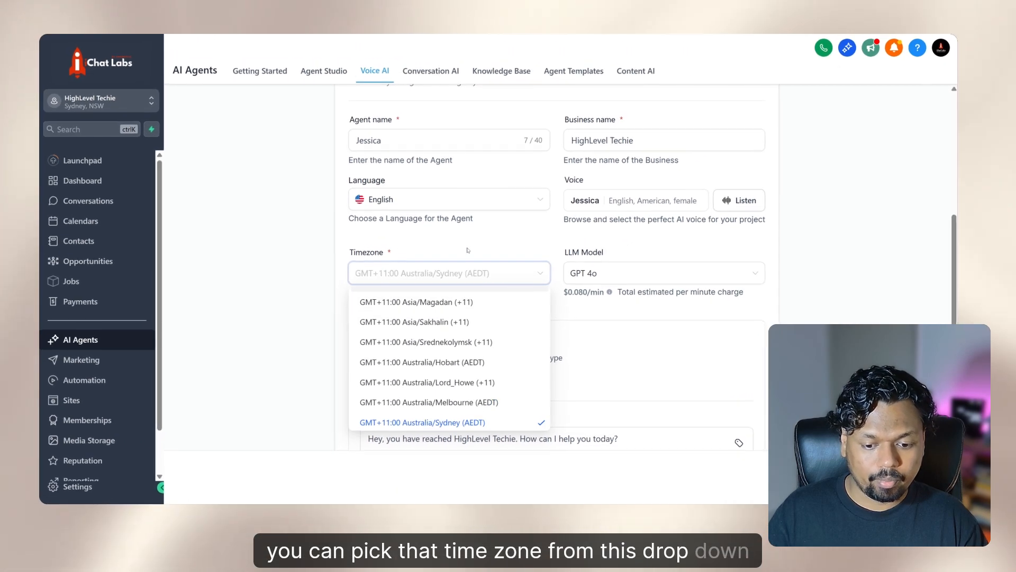
left_click(468, 252)
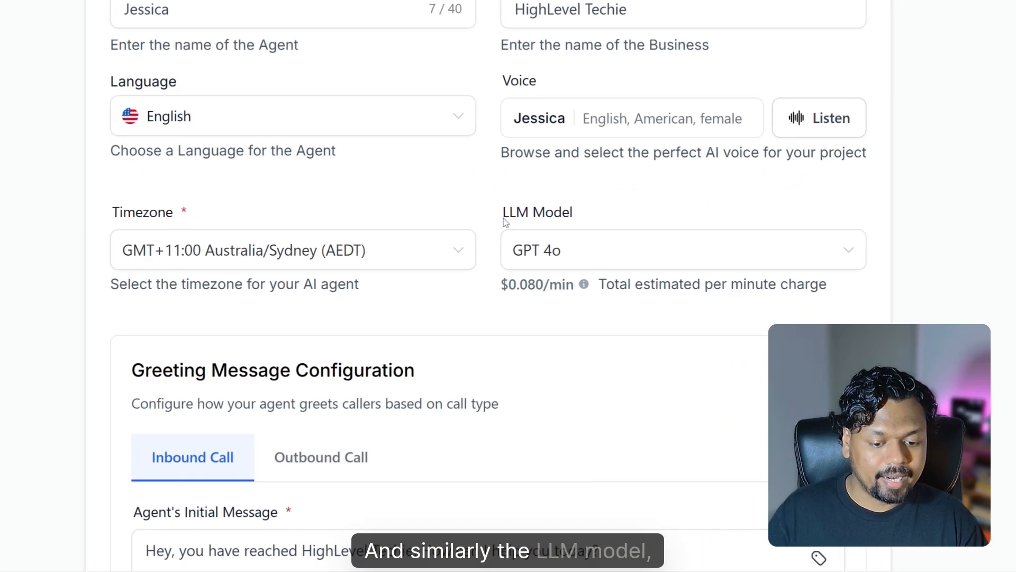
left_click(585, 239)
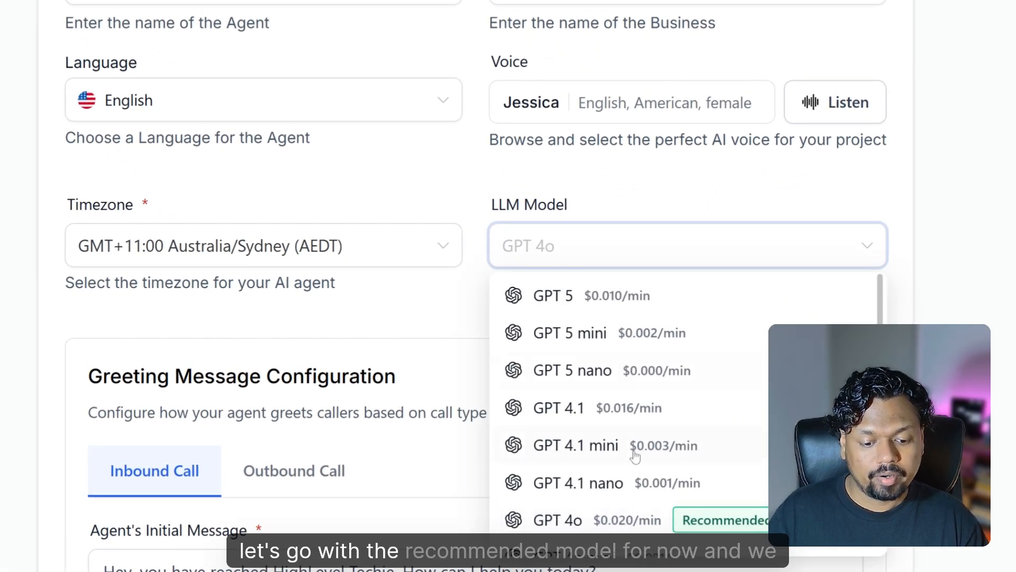
left_click(642, 527)
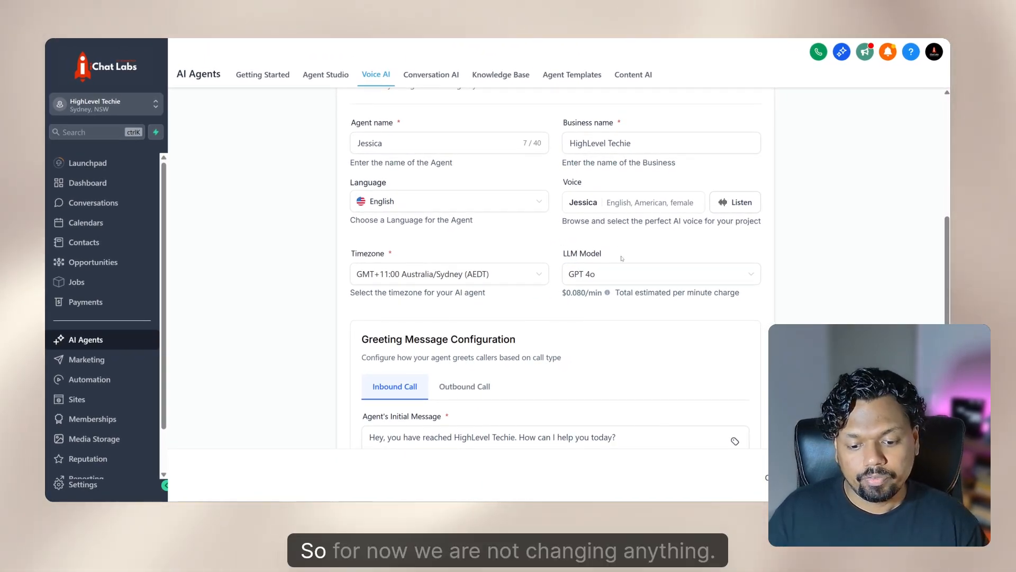
- Review the agent name and business name entered in the agent details
scroll(465, 258, "up", 2)
scroll(464, 257, "down", 1)
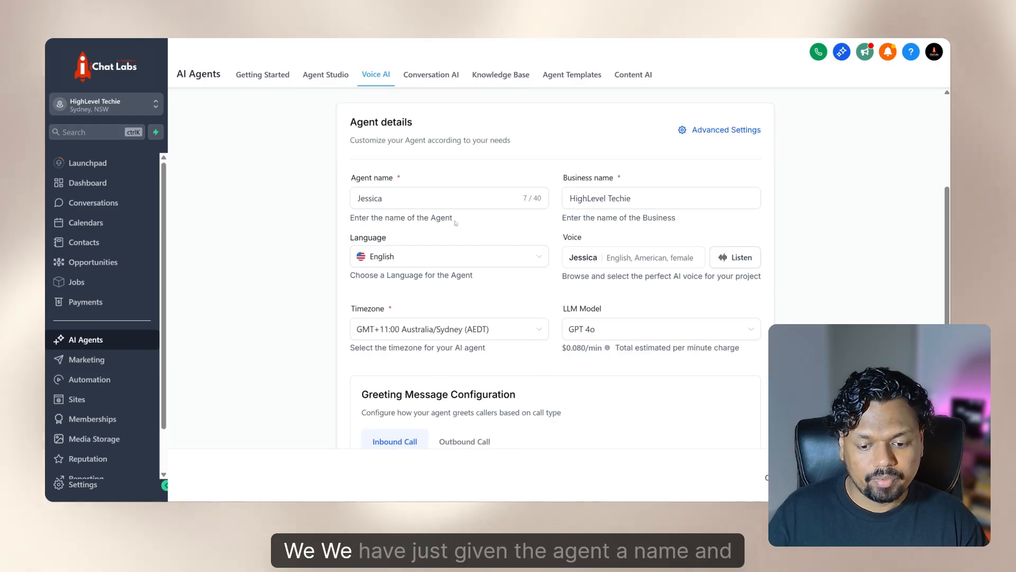
left_click(453, 199)
left_click_drag(424, 199, 330, 212)
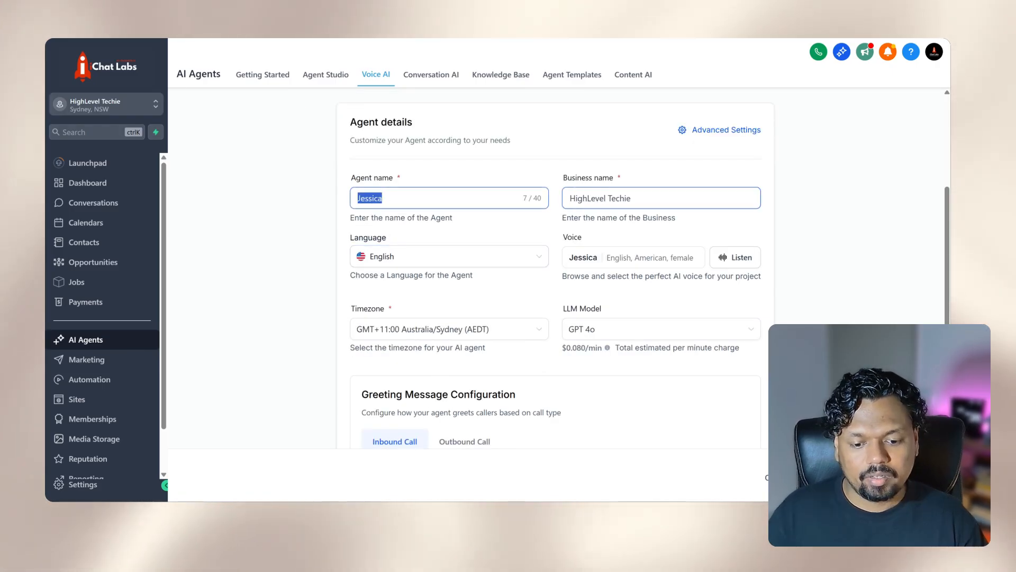
left_click(649, 199)
left_click_drag(633, 199, 626, 198)
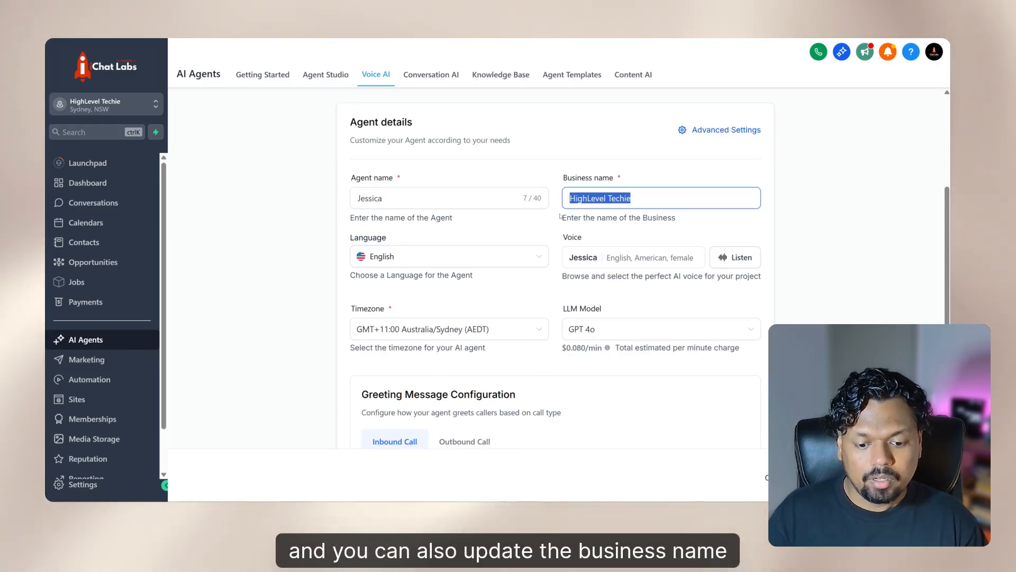
- Shorten the agent's initial message for inbound calls to "Hey, how can I help you?"
scroll(561, 224, "down", 3)
left_click(476, 311)
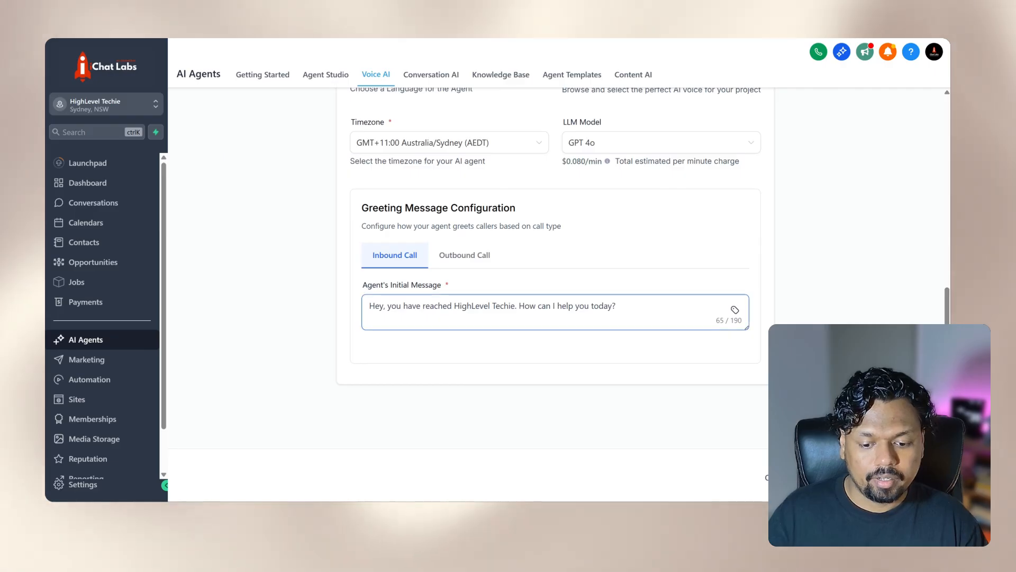
left_click_drag(368, 284, 402, 283)
left_click(388, 306)
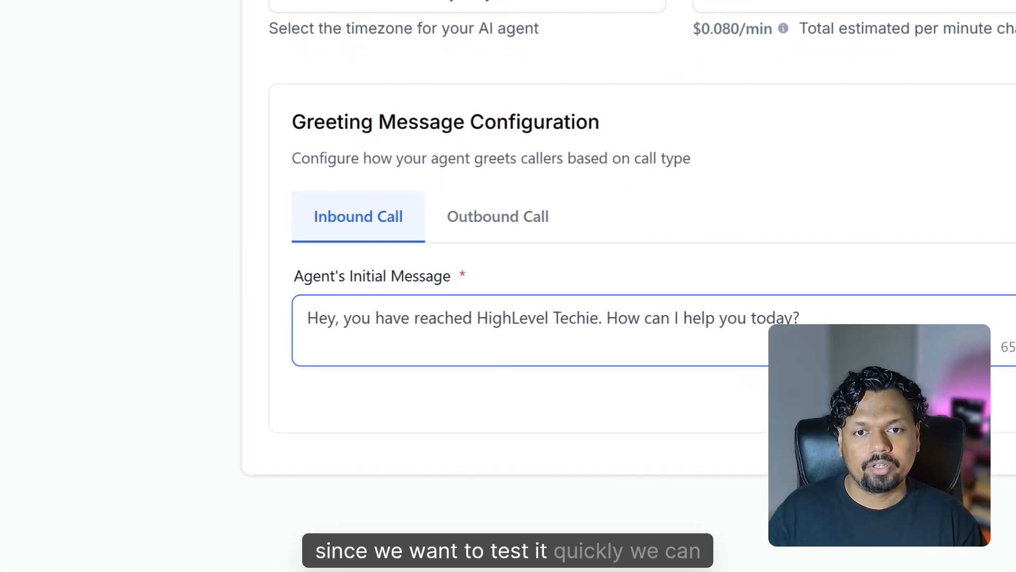
left_click_drag(343, 318, 603, 319)
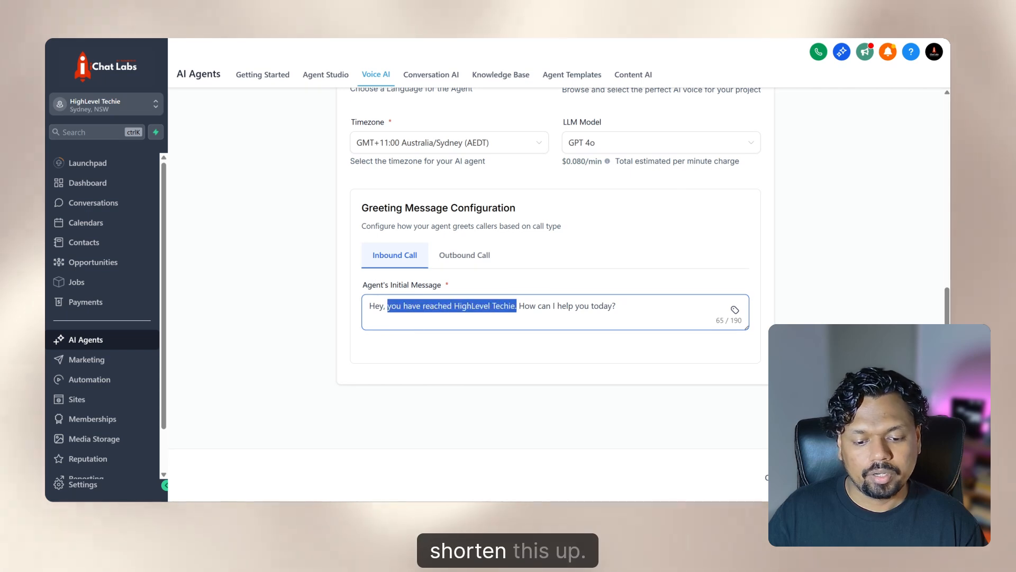
key("shift+End")
type("how c")
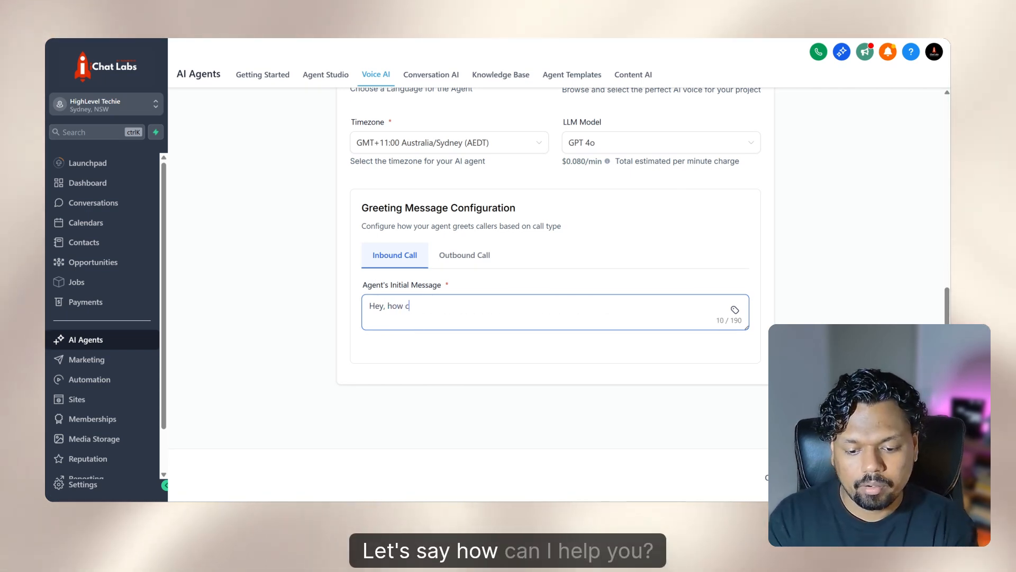
type("an I help you?")
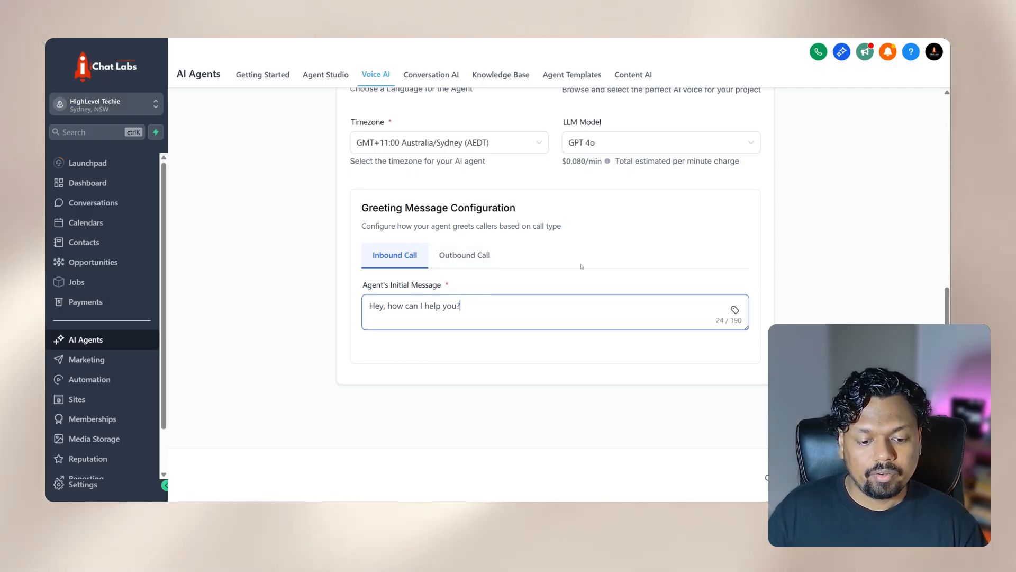
- Review the completed agent details, from the name and language through the LLM model and greeting message
scroll(582, 266, "up", 1)
scroll(581, 266, "up", 3)
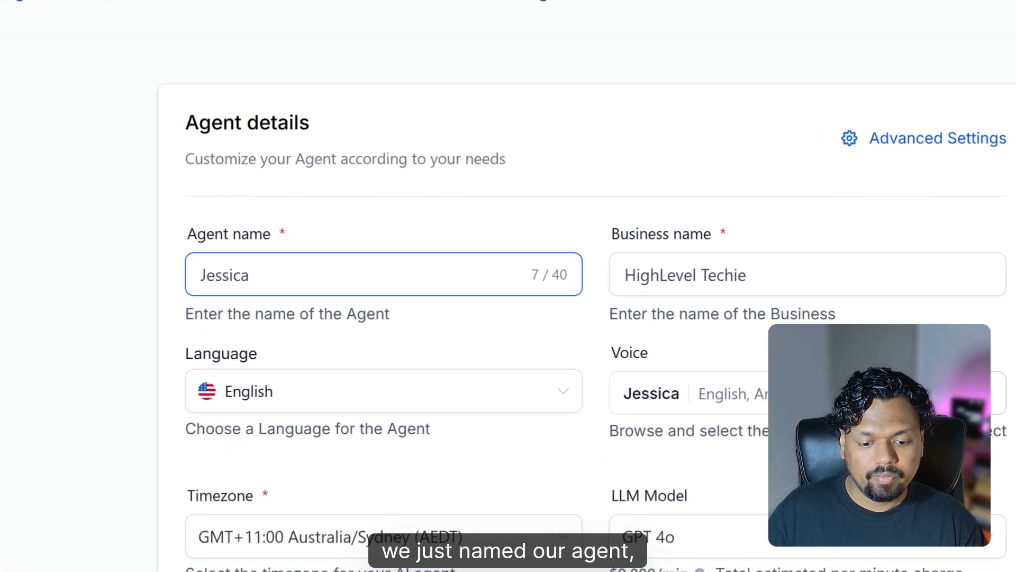
scroll(604, 332, "down", 5)
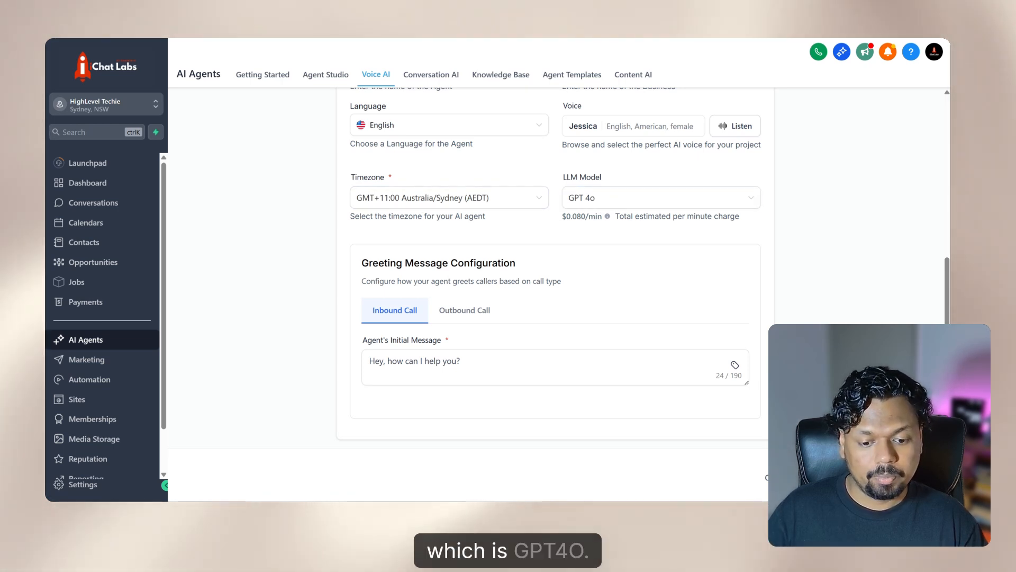
scroll(595, 292, "down", 1)
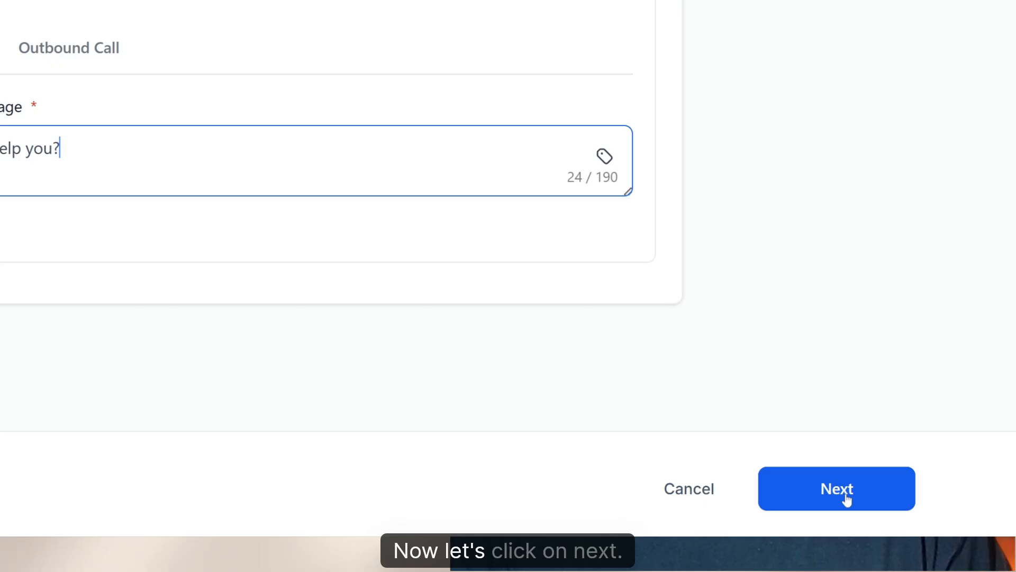
- Turn off the post-call email notification in the agent goals and continue to the phone and availability settings
left_click(855, 481)
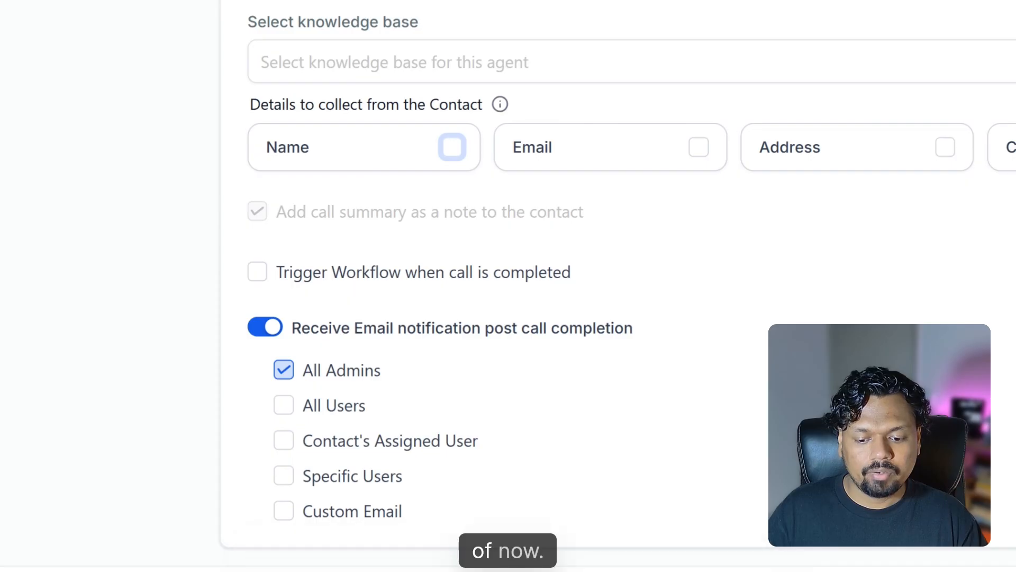
left_click(264, 326)
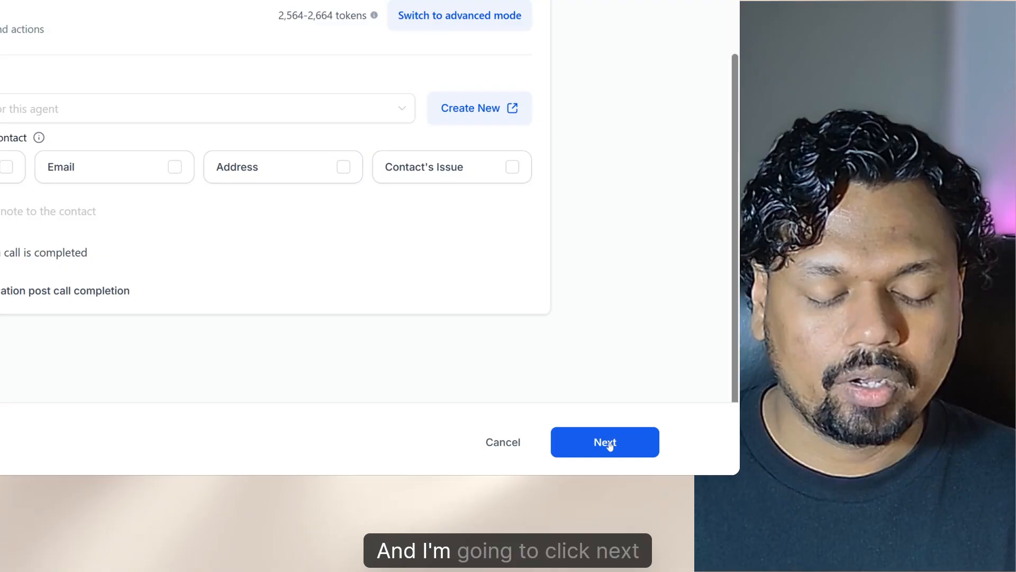
left_click(852, 477)
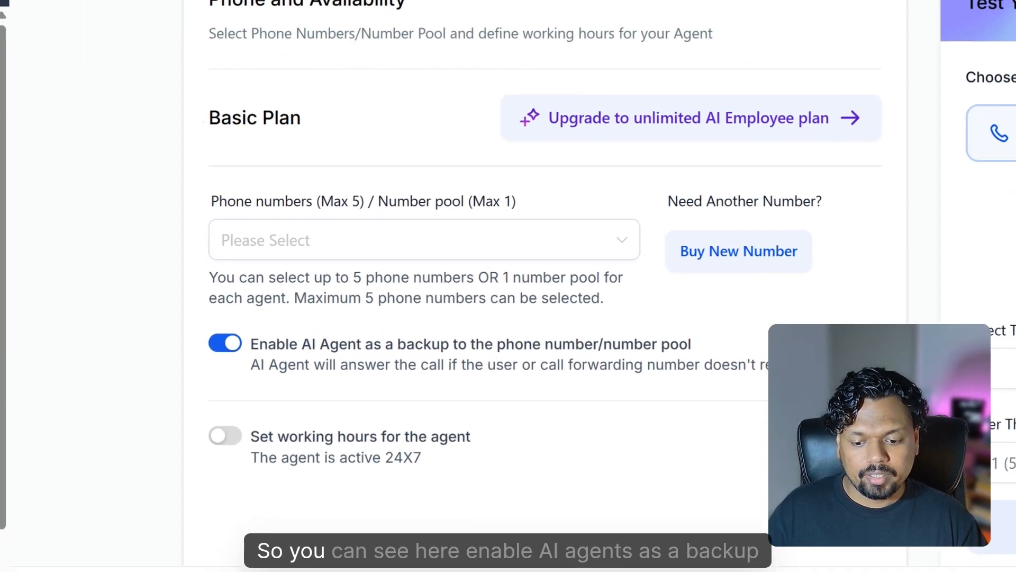
- Disable using the AI agent as a backup to the phone number or number pool
left_click_drag(342, 331, 524, 345)
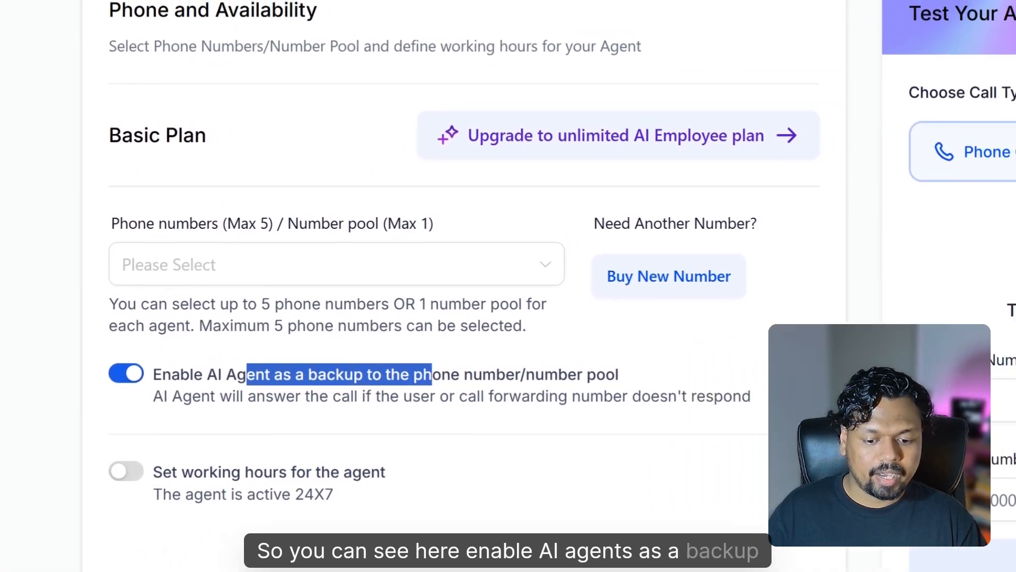
left_click(534, 346)
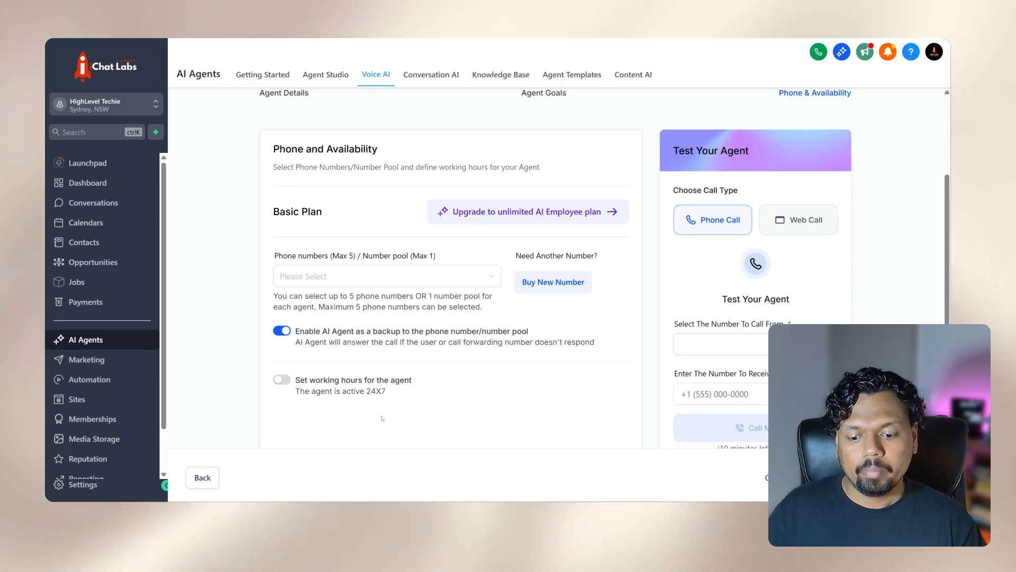
left_click(282, 330)
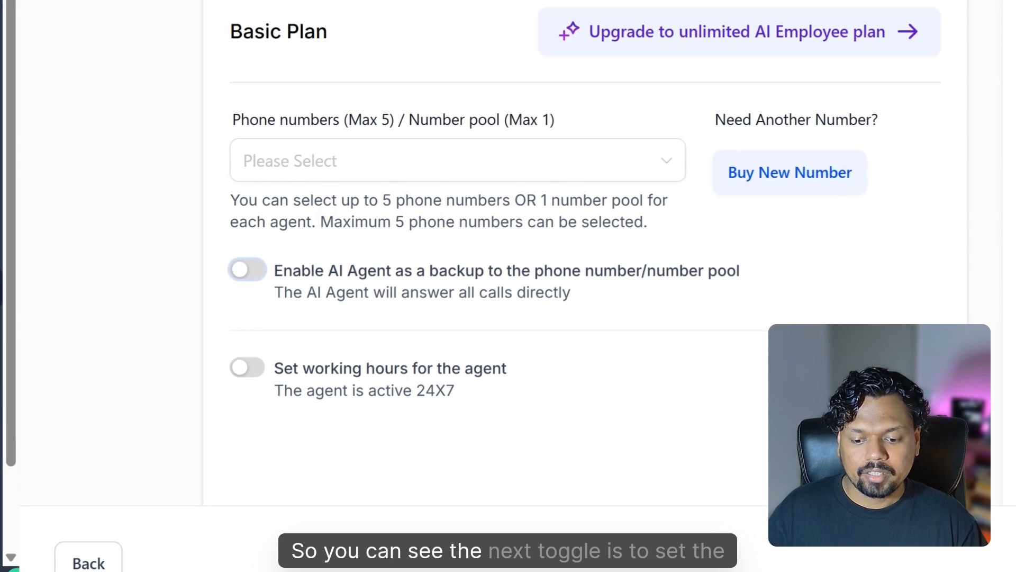
- Enable the agent's working hours and copy Monday's 08:00 AM to 05:00 PM schedule to Tuesday through Friday
left_click(248, 368)
scroll(282, 197, "down", 3)
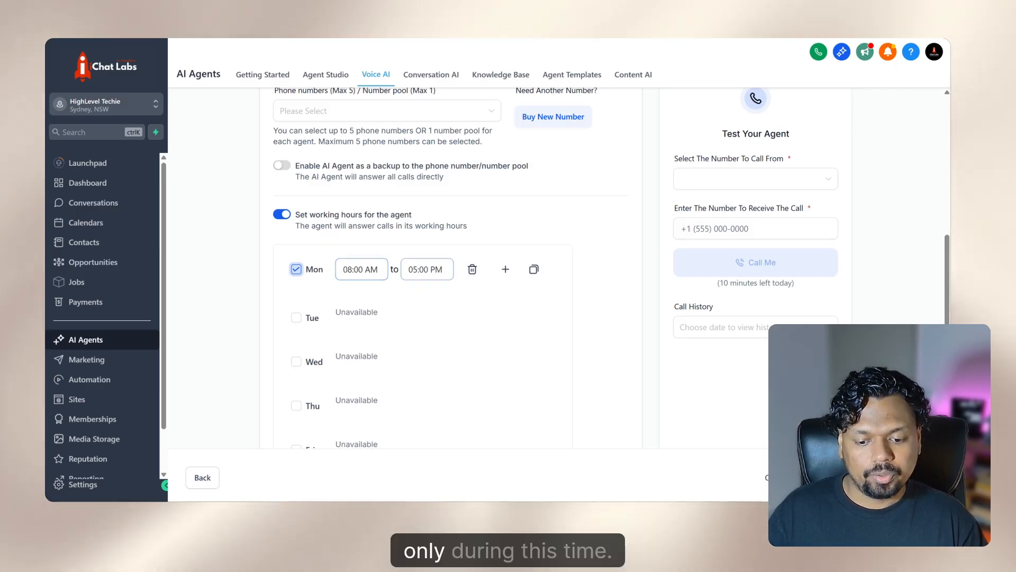
left_click(533, 269)
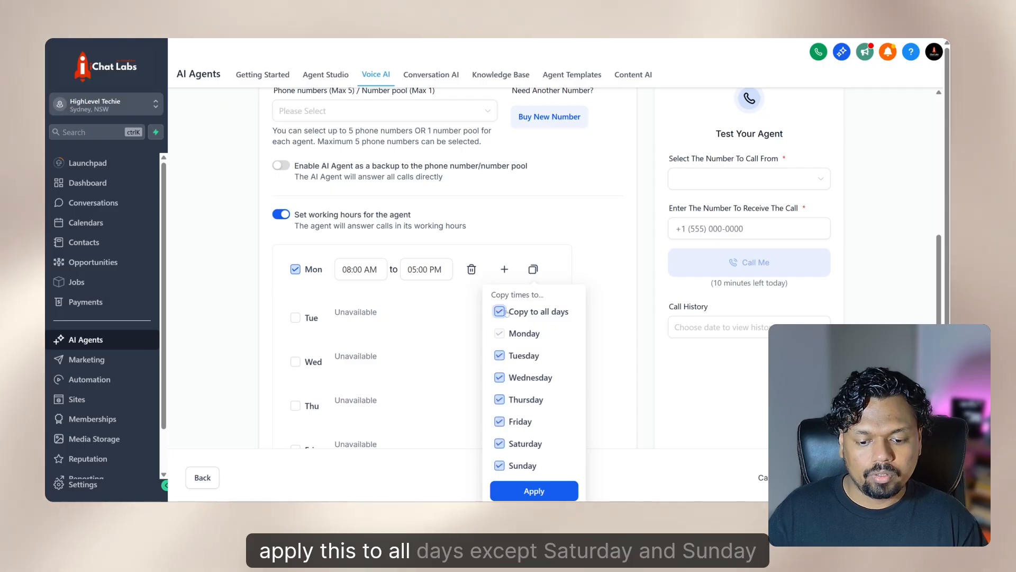
scroll(505, 313, "down", 1)
left_click(498, 436)
left_click(498, 458)
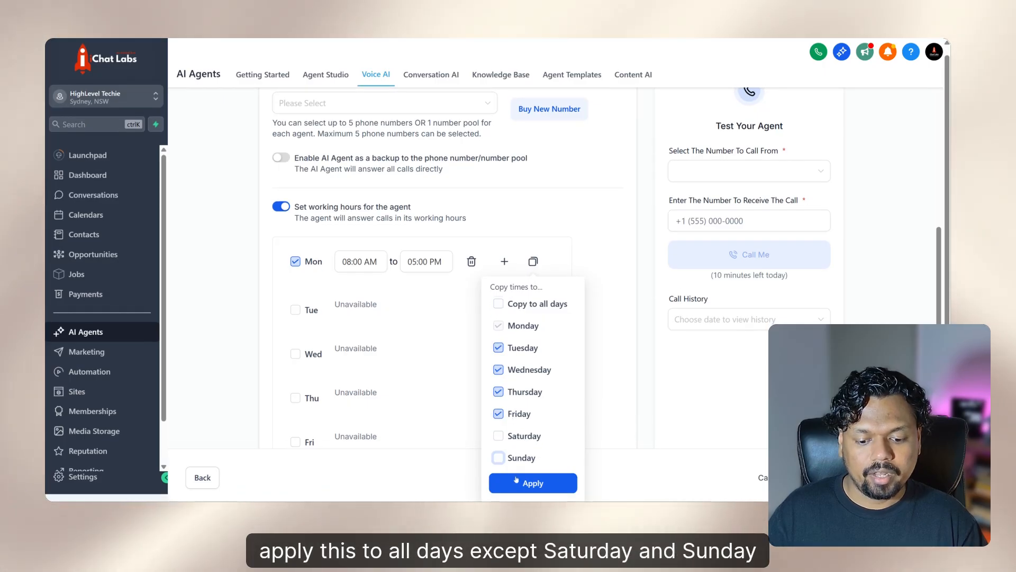
left_click(516, 481)
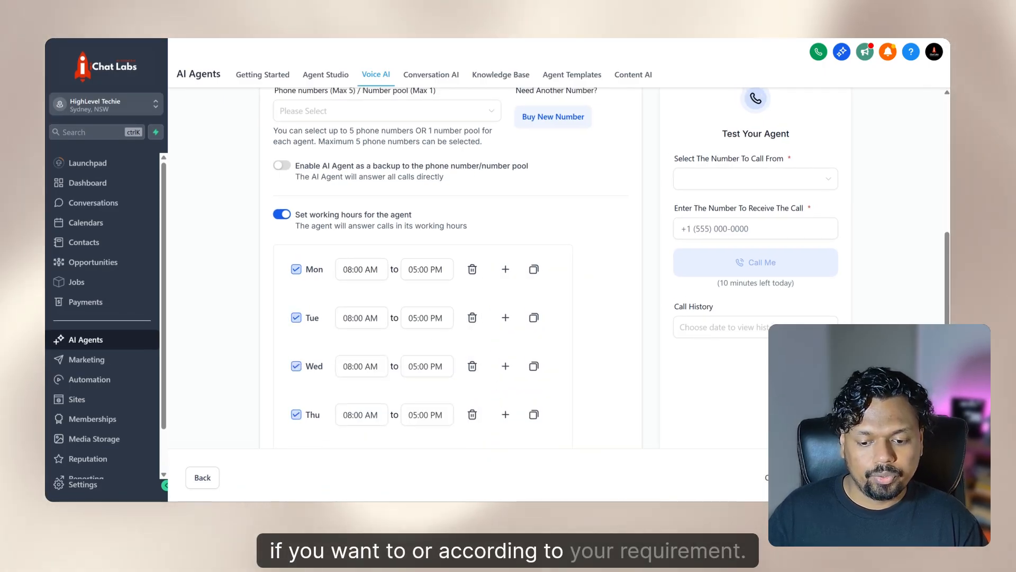
- Turn off the agent's working hours and check the description of how calls are answered
left_click(281, 215)
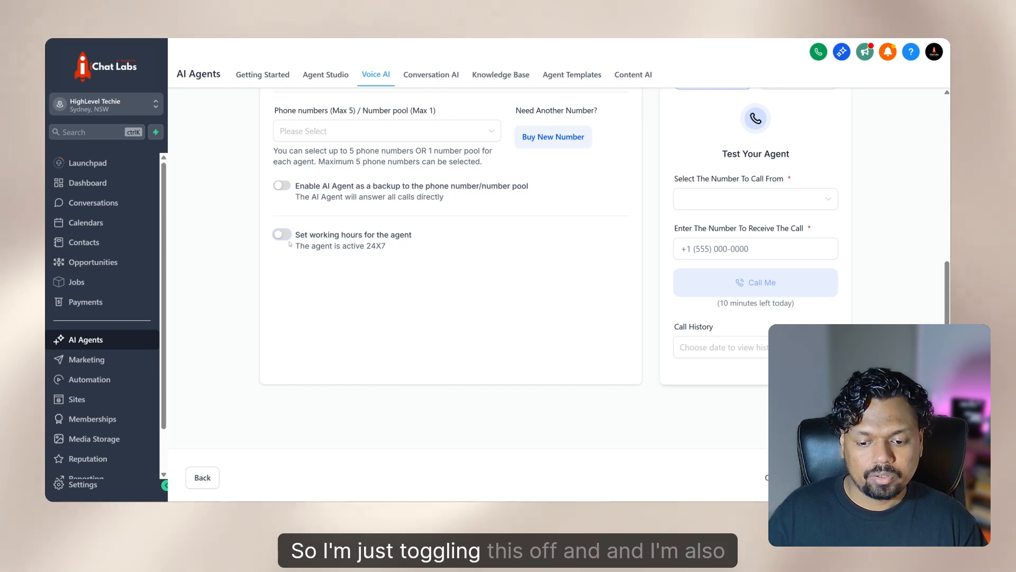
left_click_drag(295, 197, 478, 200)
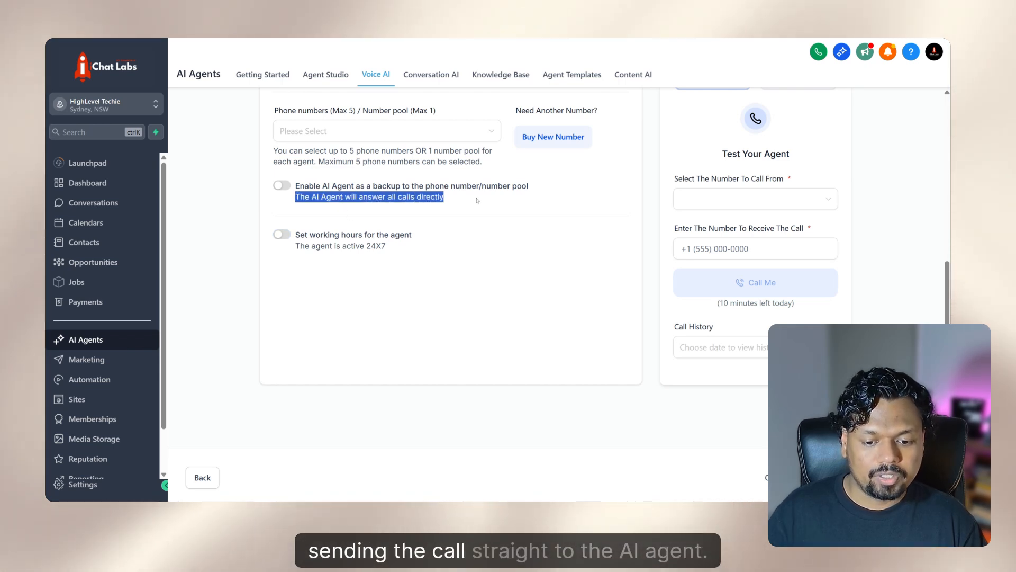
left_click(477, 200)
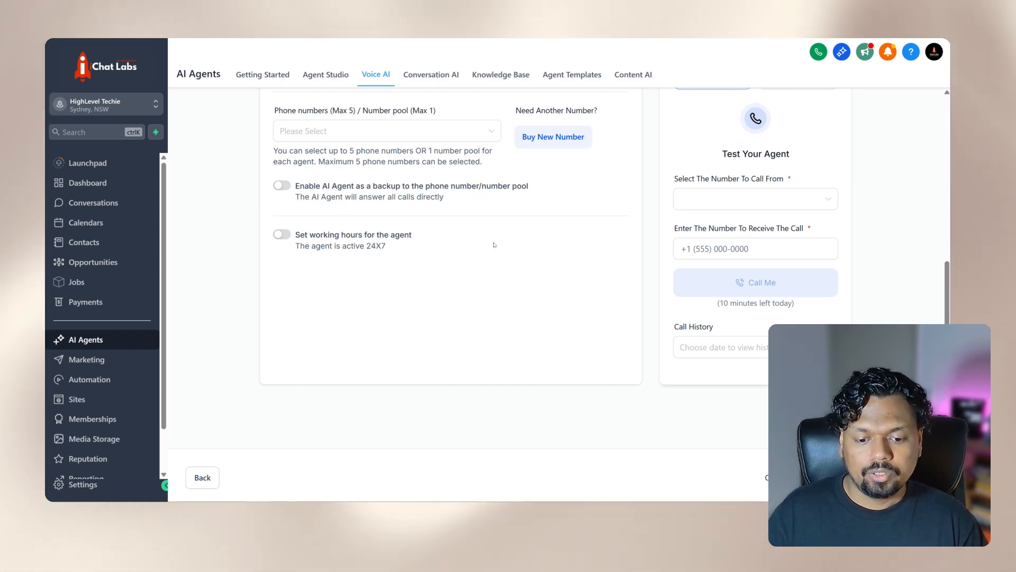
- Check the phone numbers available for the agent and save the agent without assigning one
scroll(494, 244, "up", 1)
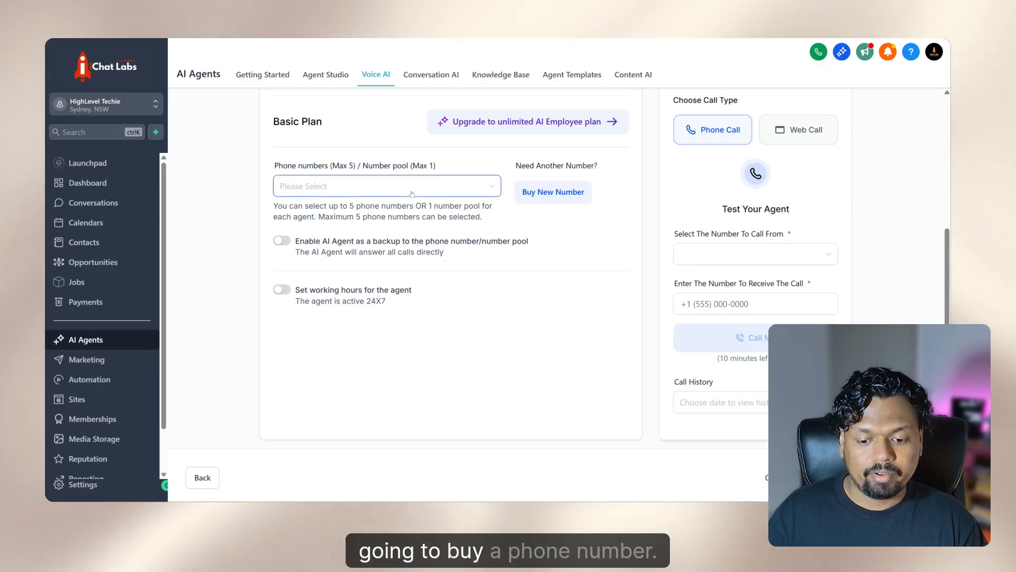
left_click(412, 194)
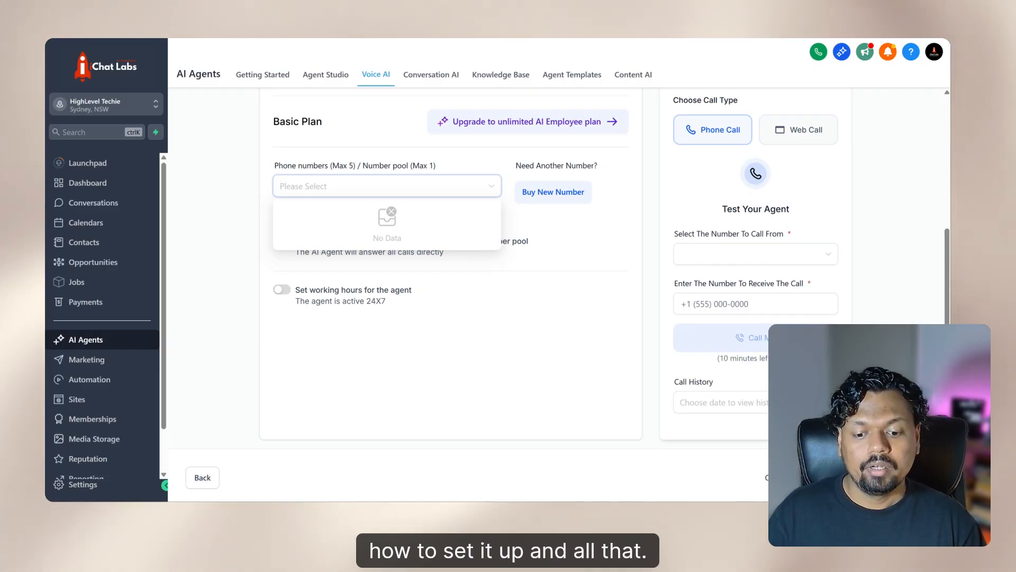
key("Escape")
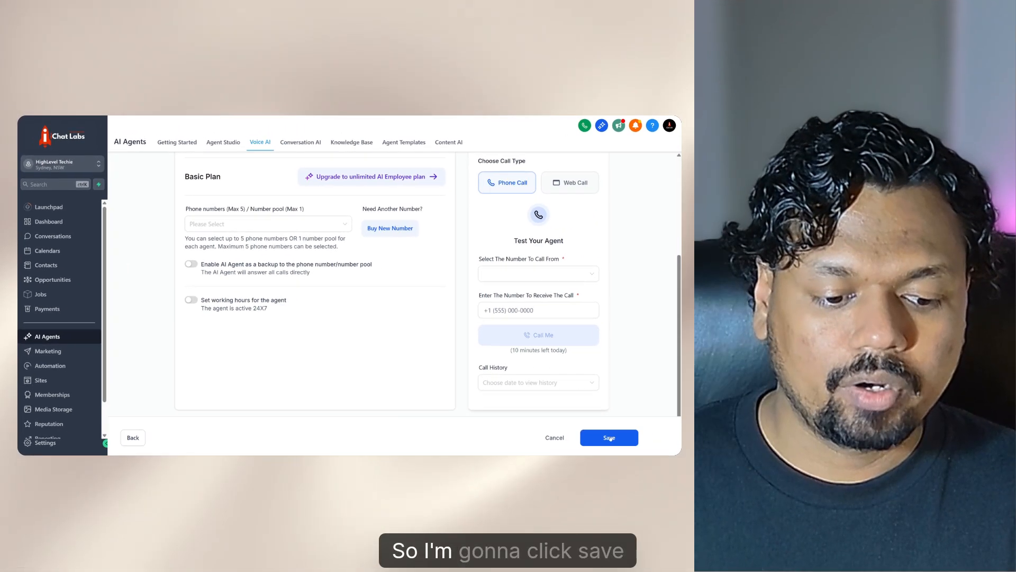
left_click(609, 437)
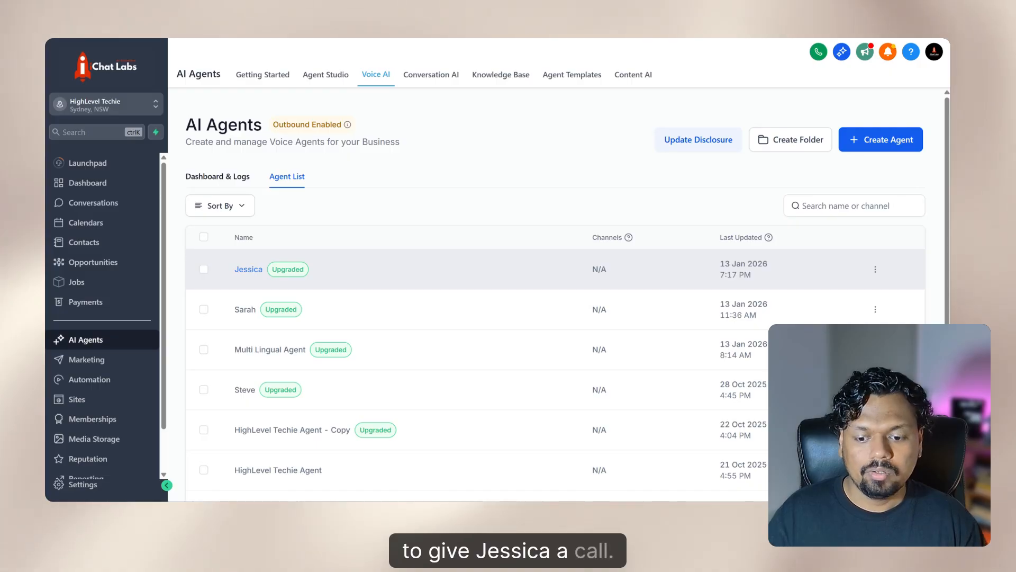
- Open the saved Jessica agent and choose Web Call as the test call type
left_click(254, 271)
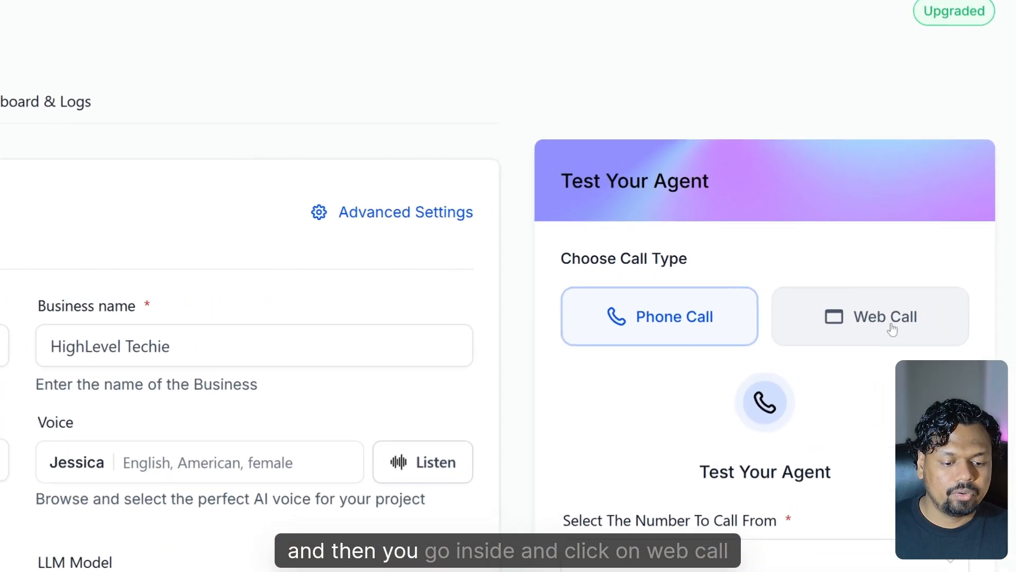
left_click(892, 310)
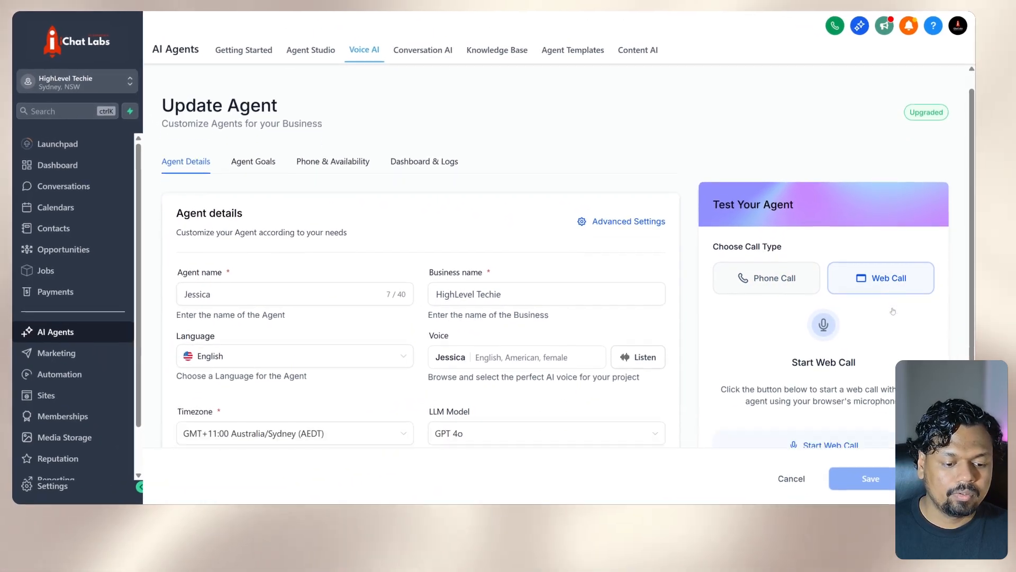
- Start a test web call with the agent, check the call time left for today, and start a second web call
scroll(893, 312, "down", 3)
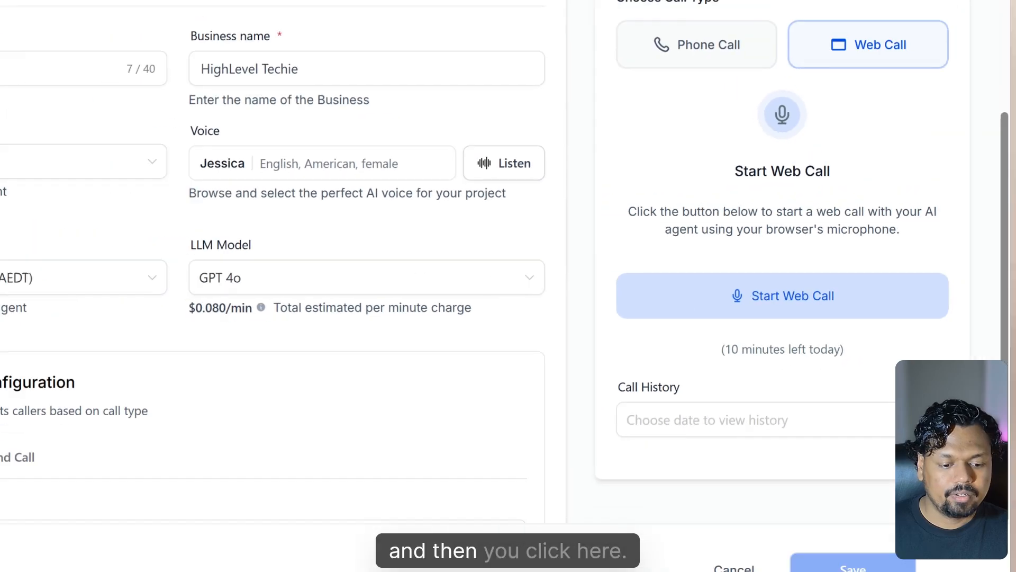
left_click(752, 295)
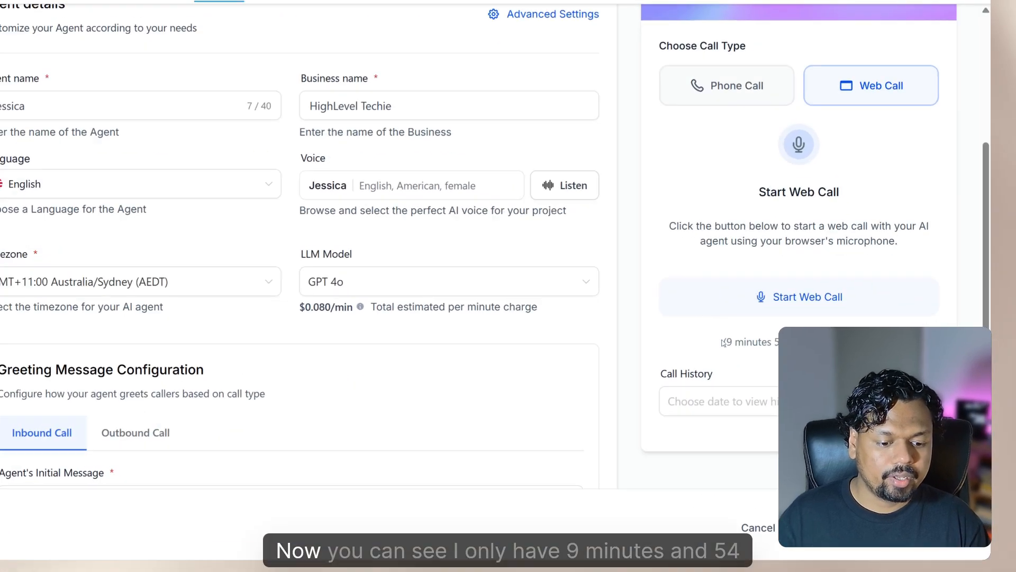
left_click_drag(764, 332, 884, 332)
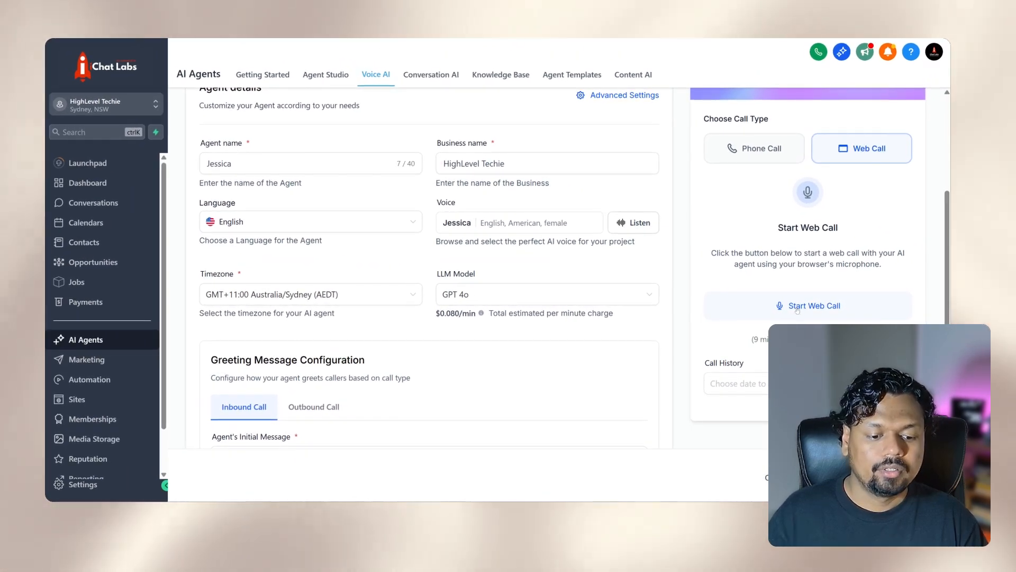
left_click(789, 307)
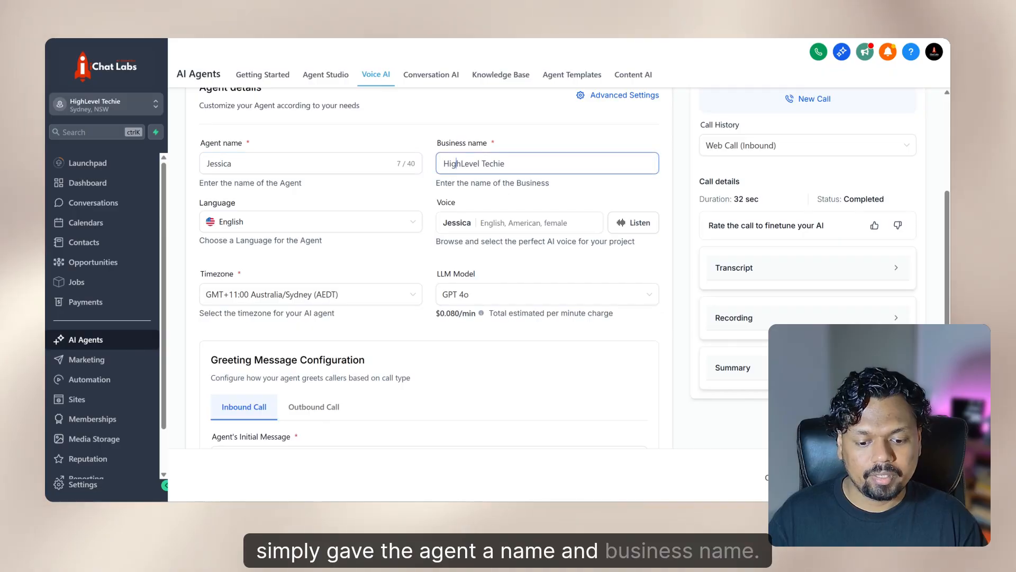
- Review the agent's goals, checking the knowledge base selection and the details to collect from the contact
scroll(428, 265, "down", 1)
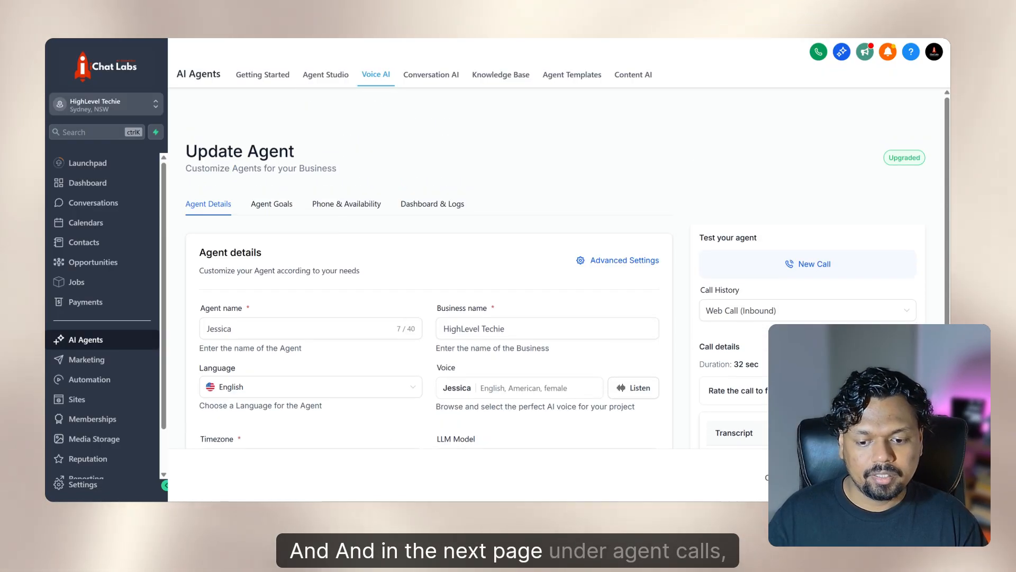
left_click(272, 203)
scroll(298, 209, "down", 3)
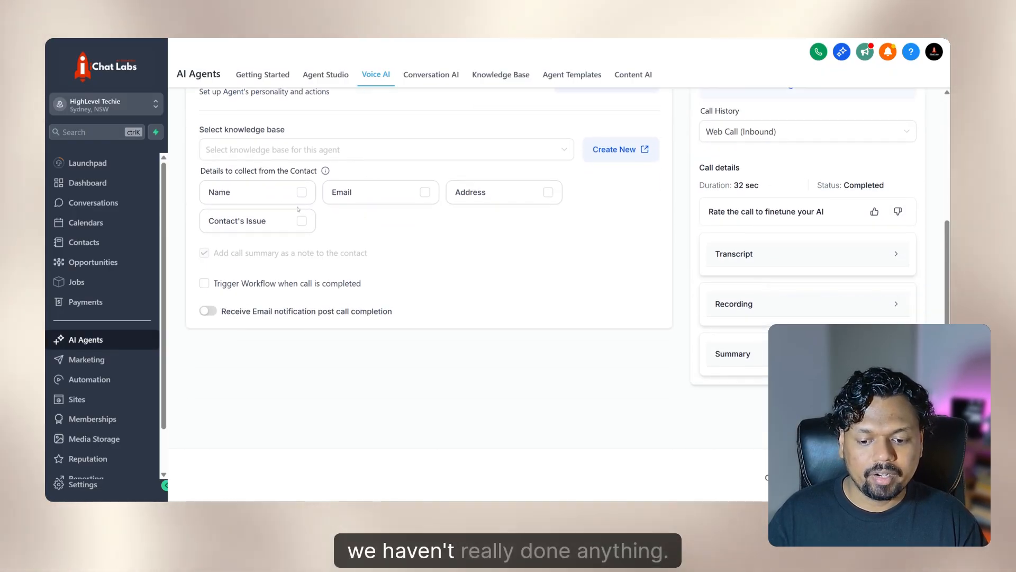
scroll(390, 249, "up", 1)
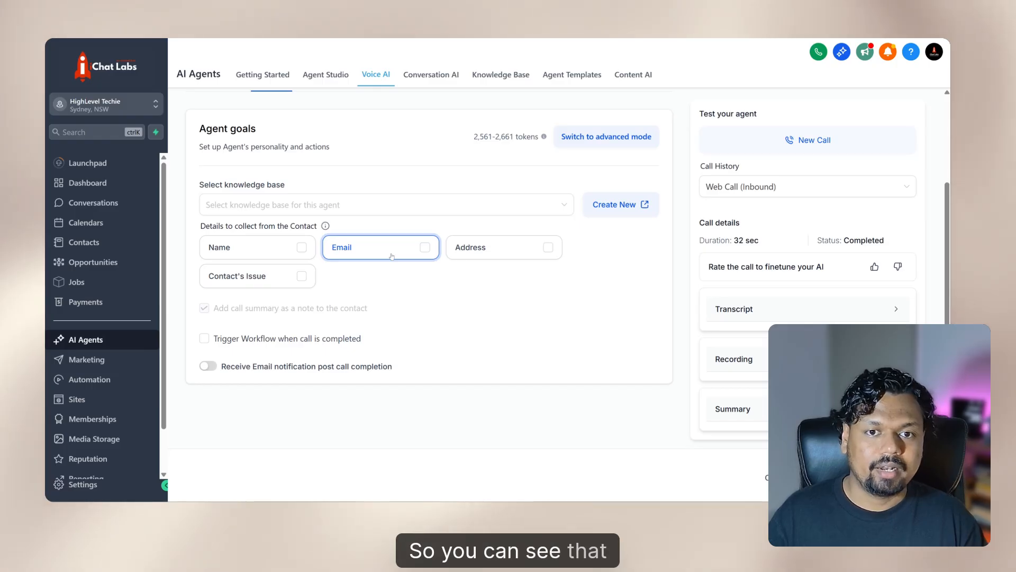